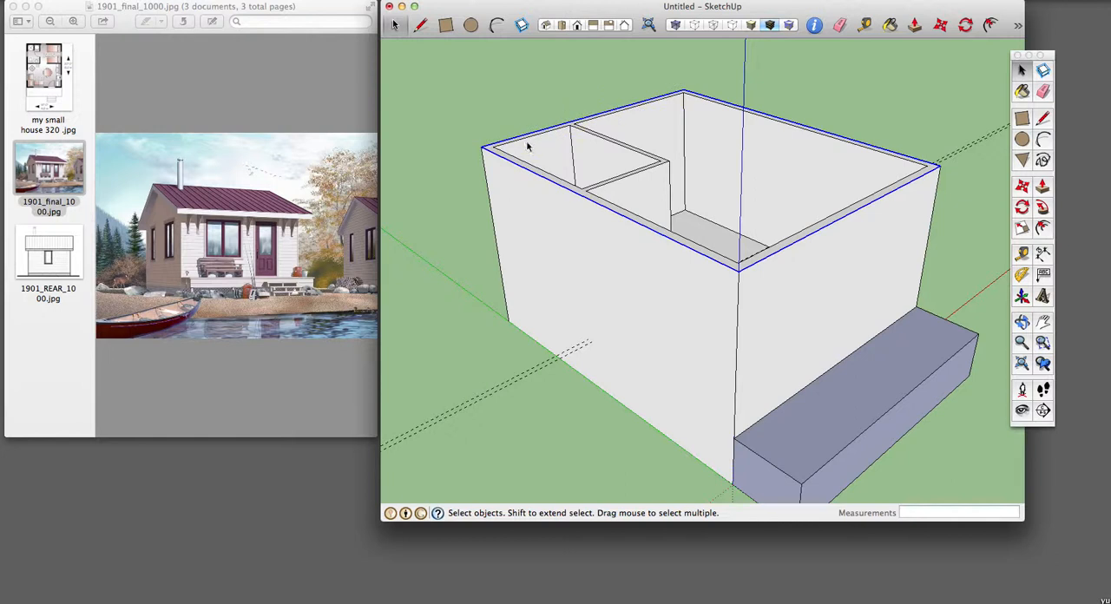
Step: Offset the outer edges of the wall tops outward by 1'6" for the roof overhang
key("f")
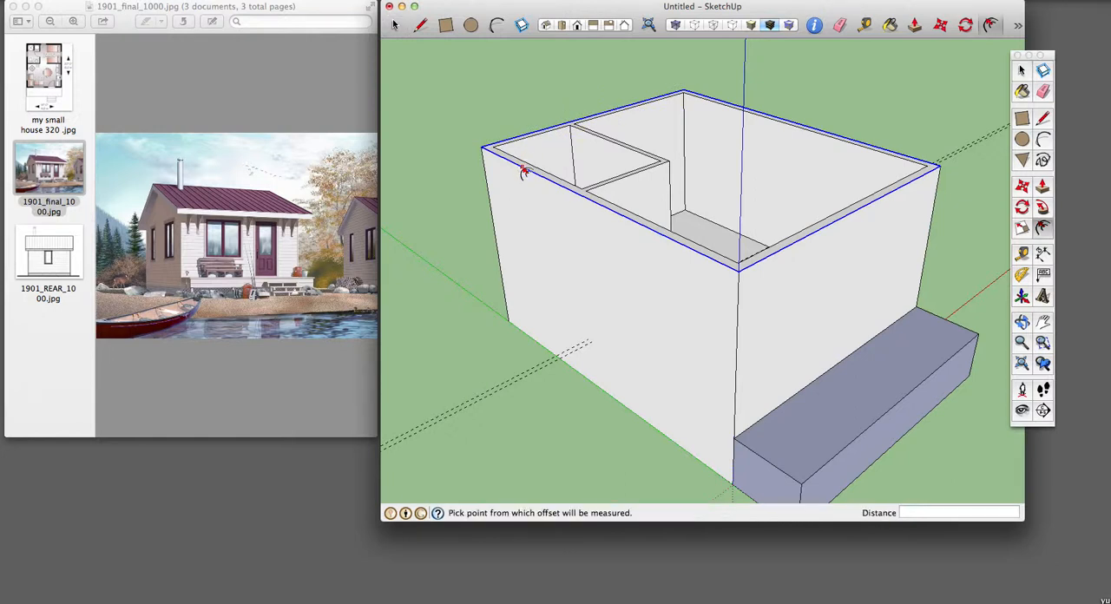
left_click(524, 171)
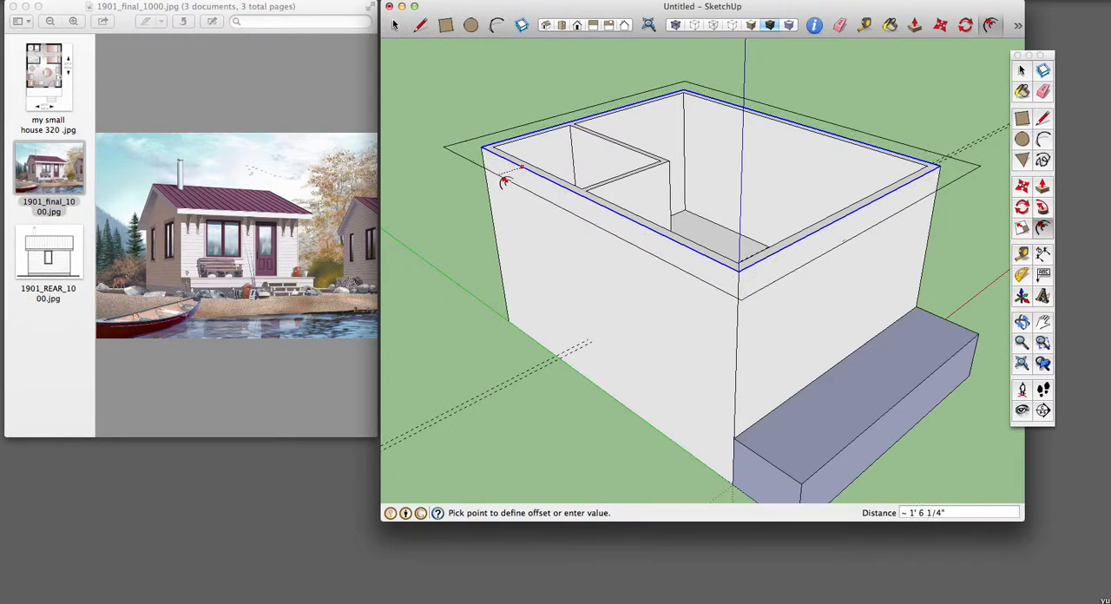
left_click(502, 183)
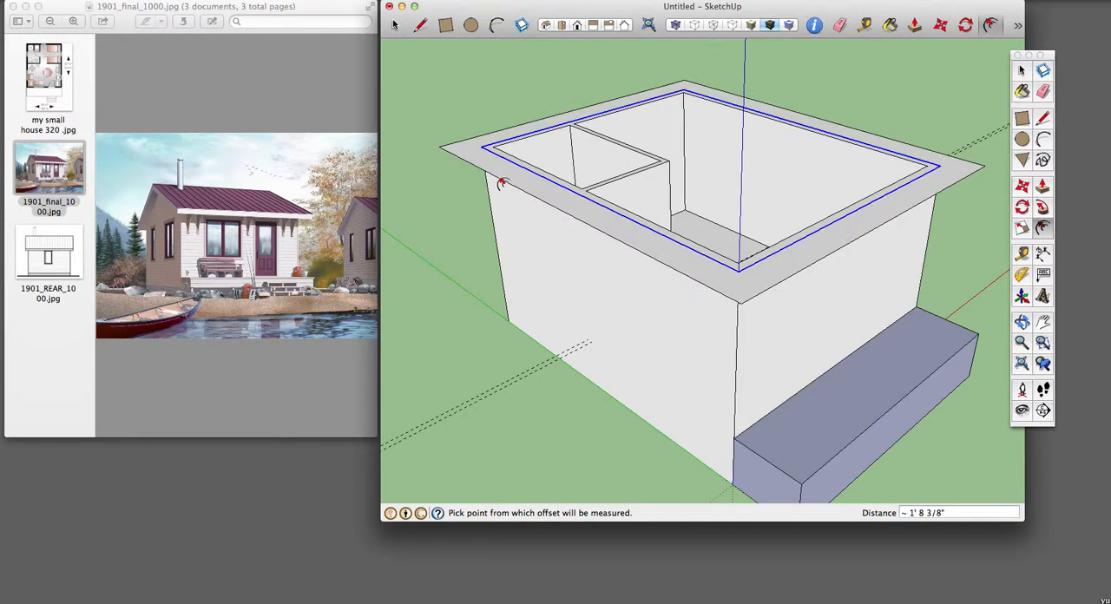
type("1'6")
key("Return")
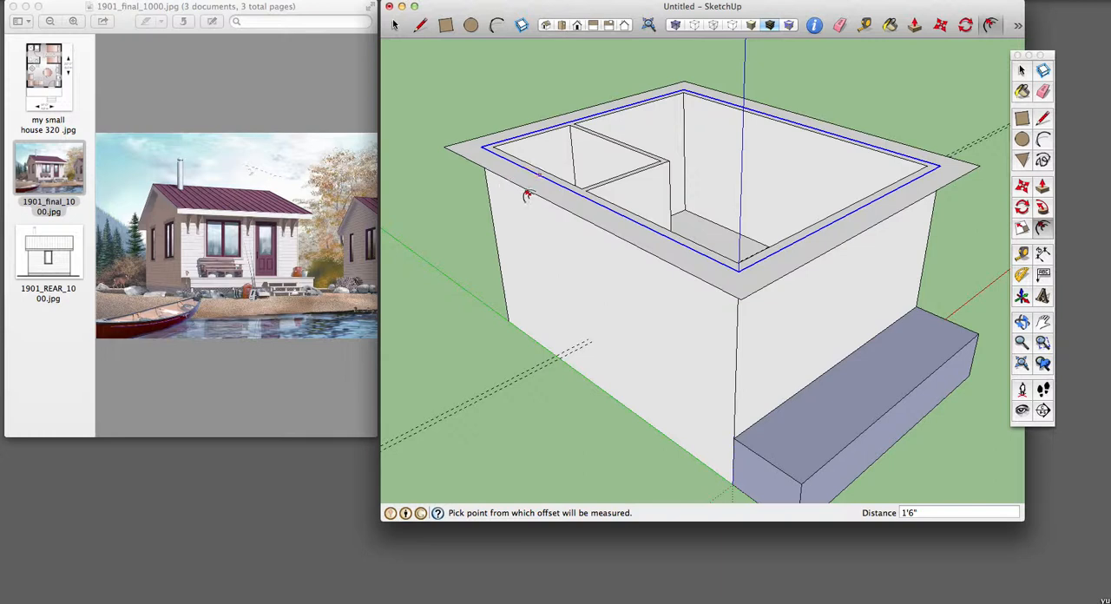
Step: Push/Pull the overhang face around the wall tops upward by 8"
key("space")
left_click(566, 202)
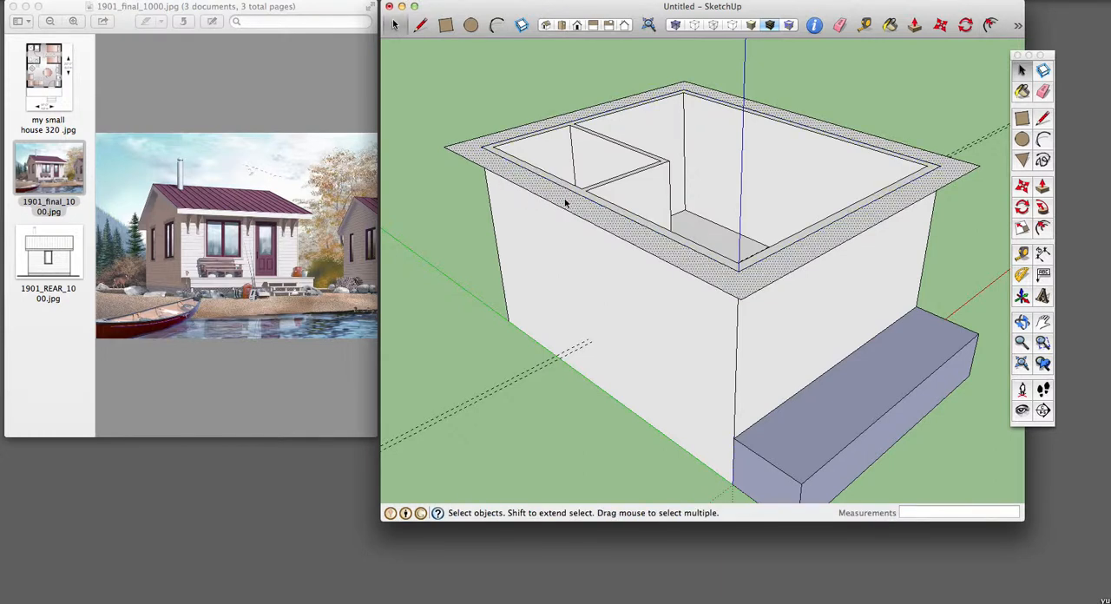
key("p")
left_click_drag(565, 207, 565, 198)
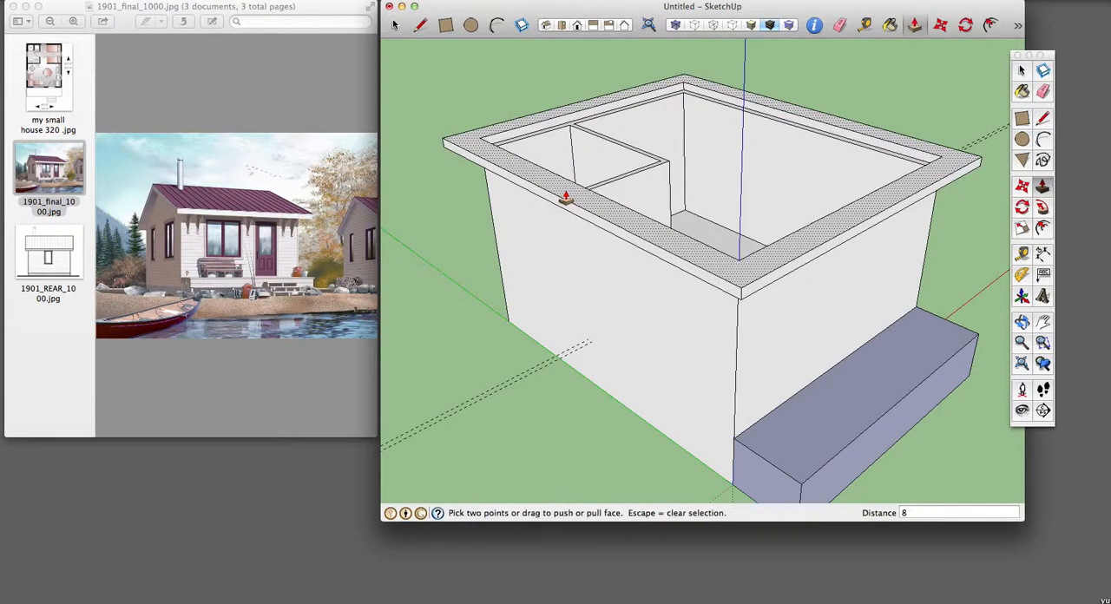
left_click(565, 198)
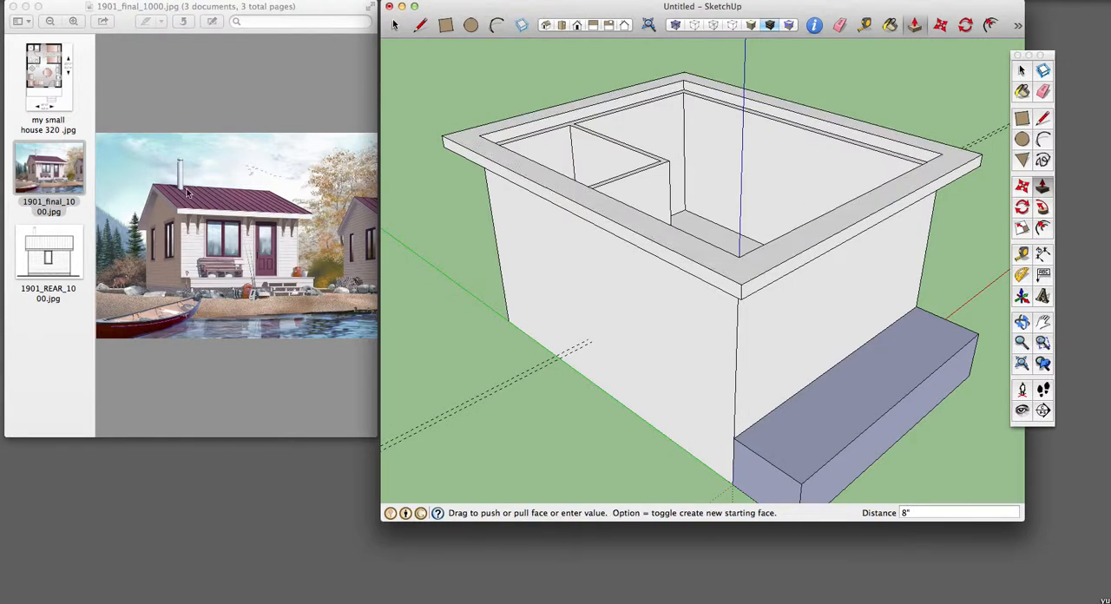
Step: Switch to the reference photo in Preview, enlarge its window to examine the cottage's roof shape, and shrink it back
left_click(188, 194)
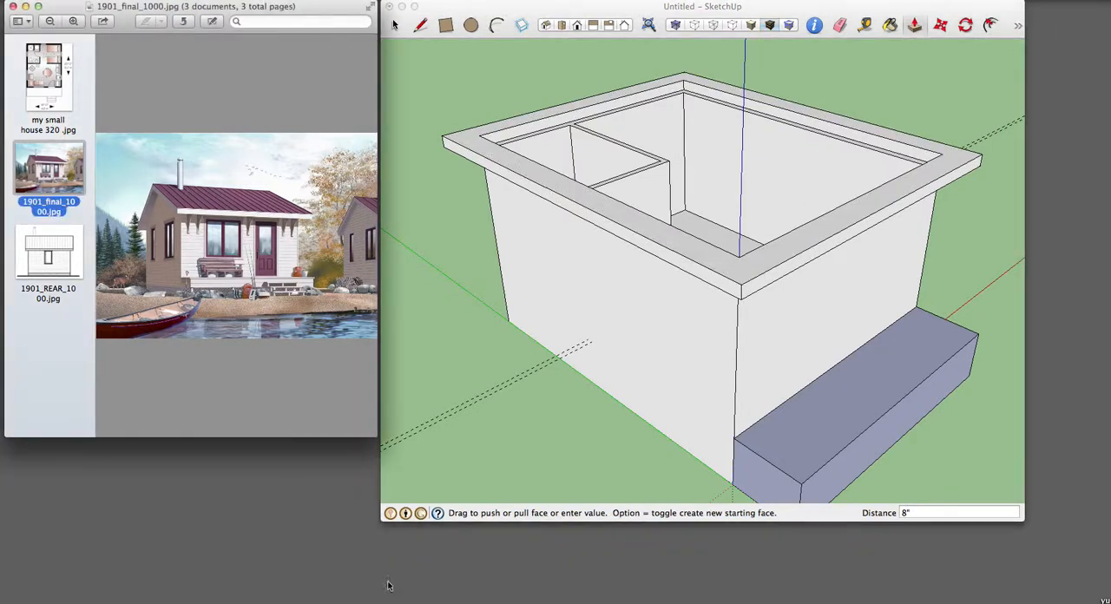
left_click_drag(371, 435, 519, 524)
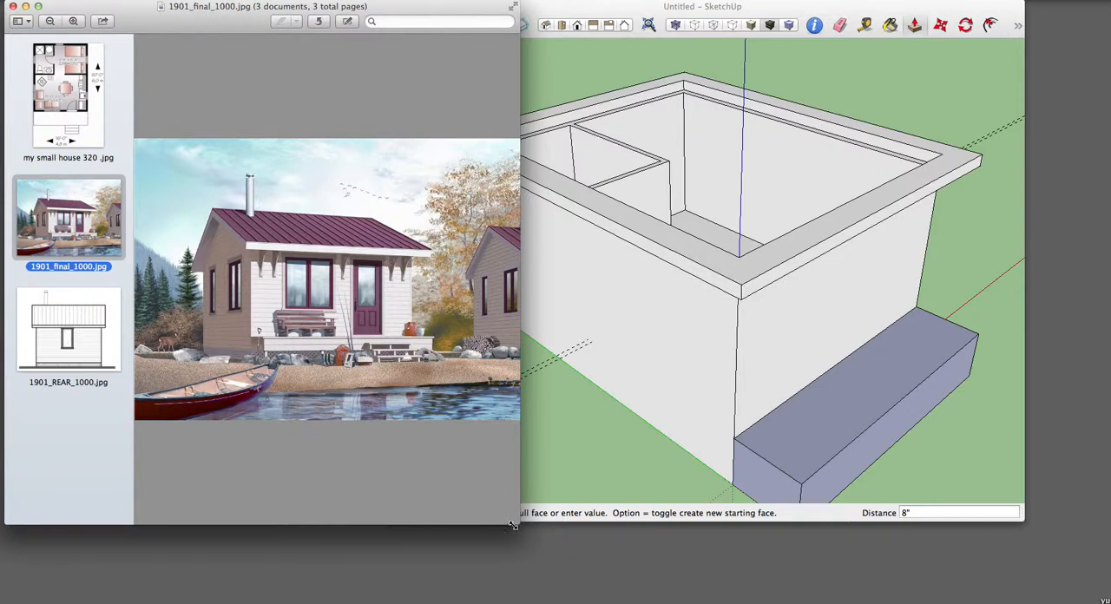
mouse_move(517, 524)
left_mouse_down()
mouse_move(457, 506)
mouse_move(447, 477)
mouse_move(407, 461)
mouse_move(398, 414)
left_mouse_up()
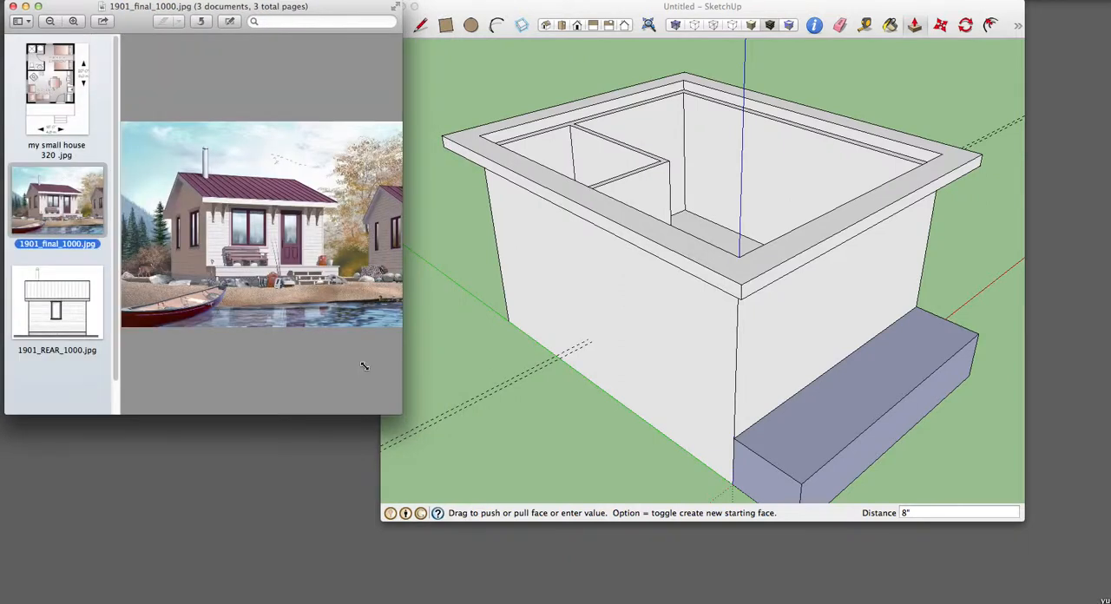
left_click_drag(365, 365, 375, 372)
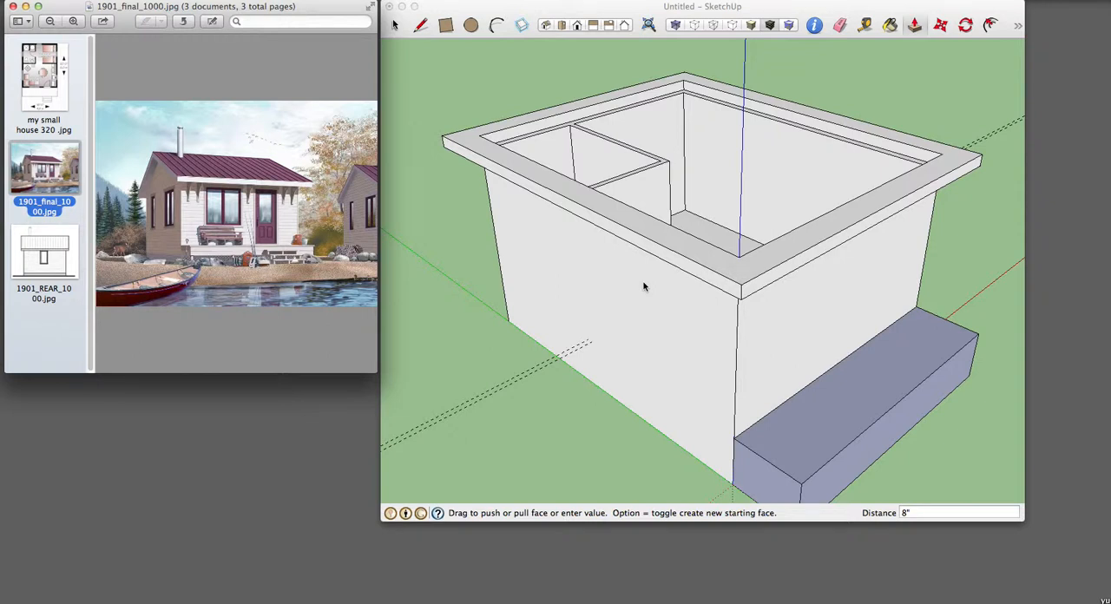
Step: Return to SketchUp and close the roof opening with a diagonal line between two opposite inner corners
left_click(962, 85)
key("l")
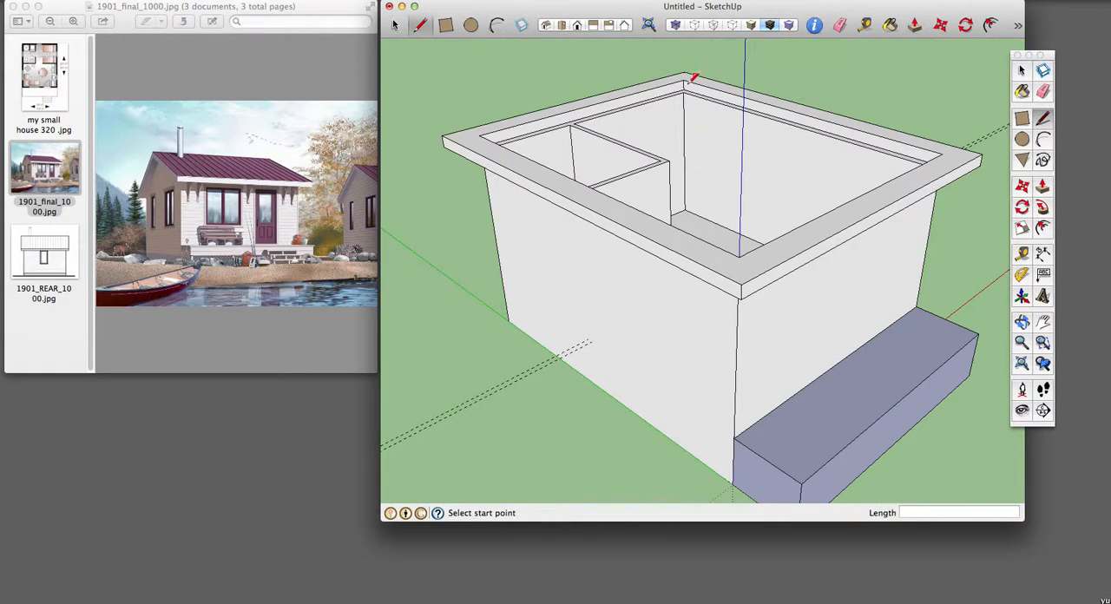
left_click(684, 82)
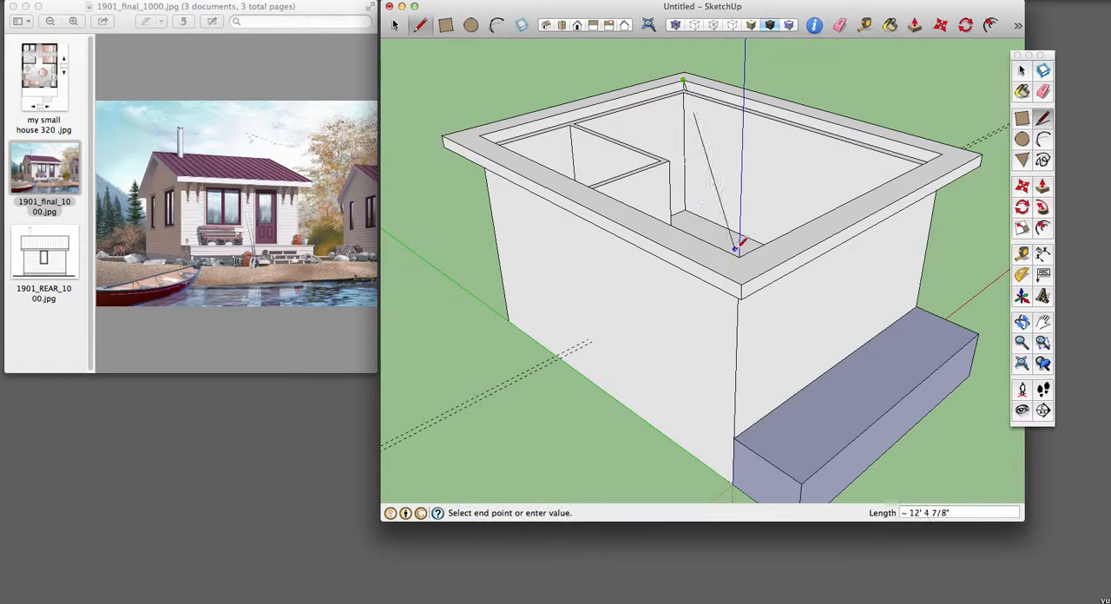
left_click(740, 253)
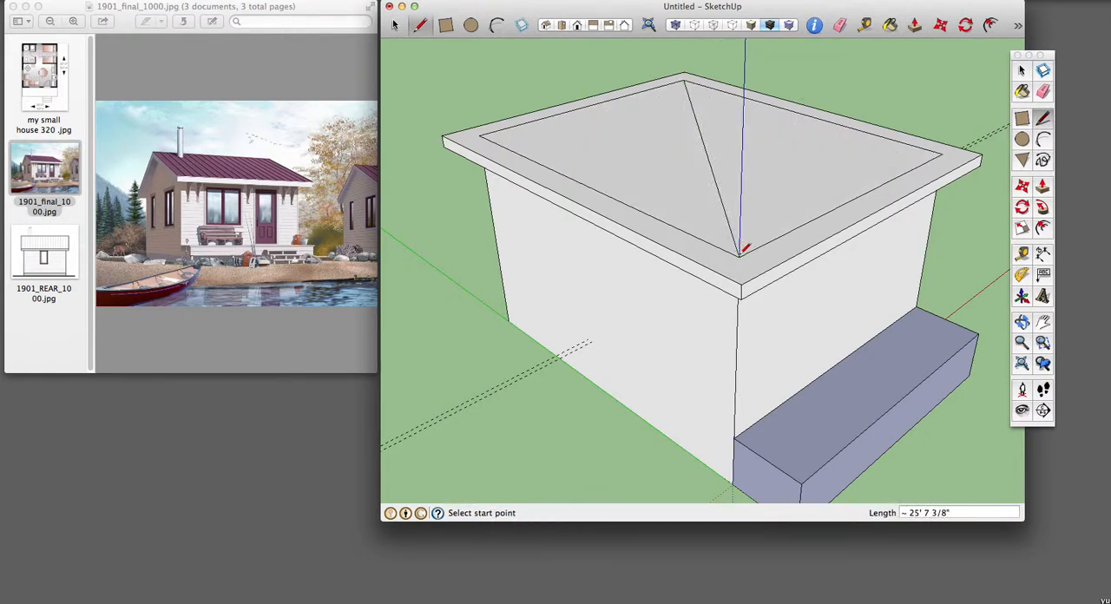
Step: Erase the diagonal line and the four inner edges so the roof top is one clean face
key("e")
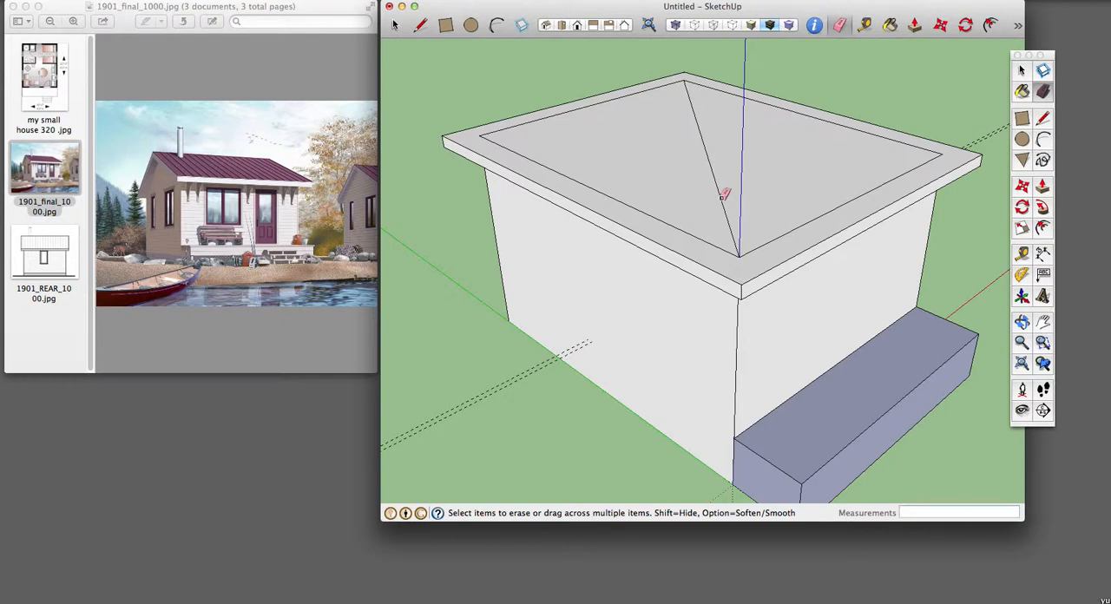
left_click(721, 197)
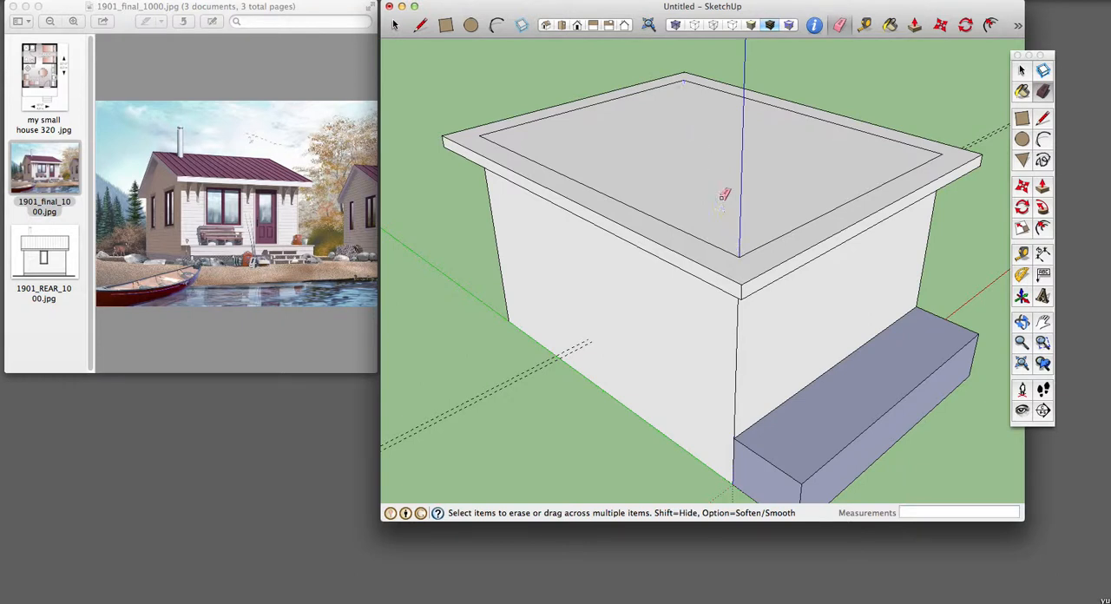
left_click(654, 215)
left_click(613, 99)
left_click(773, 102)
left_click(854, 194)
Step: Draw a 19' ridge line across the roof face between the midpoints of its two side edges, parallel to the red axis
left_click(1043, 118)
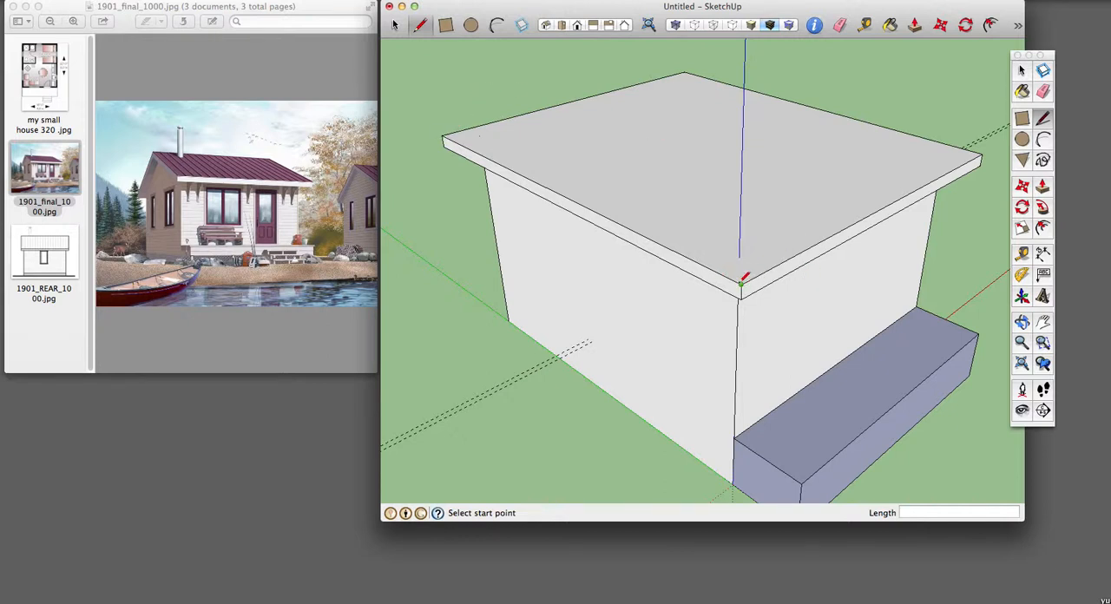
left_click(562, 195)
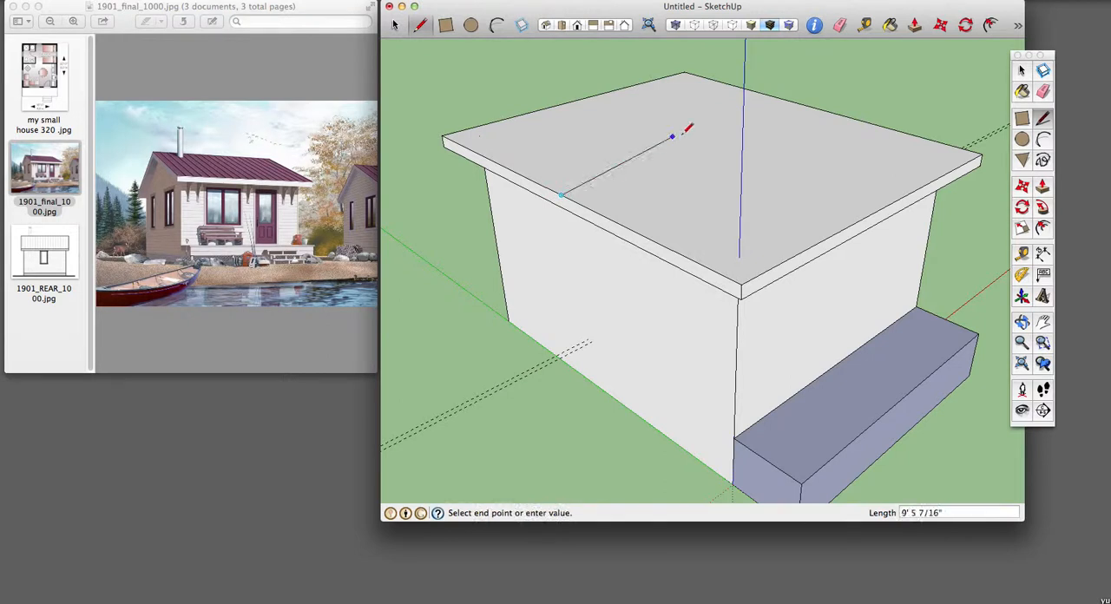
left_click(811, 107)
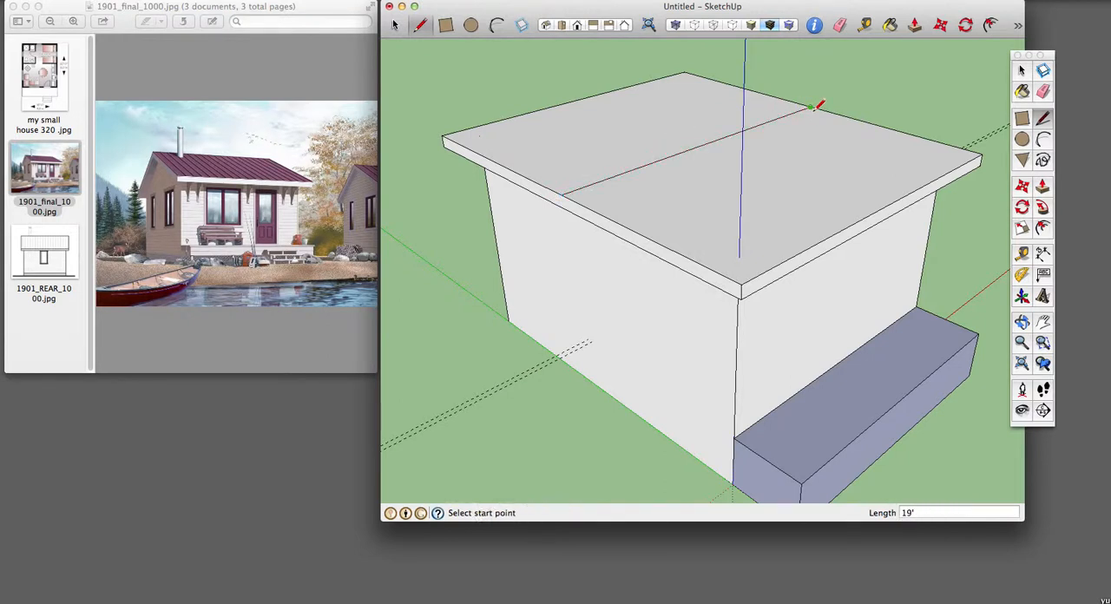
Step: Move the ridge line straight up 6' to form the gable roof
key("m")
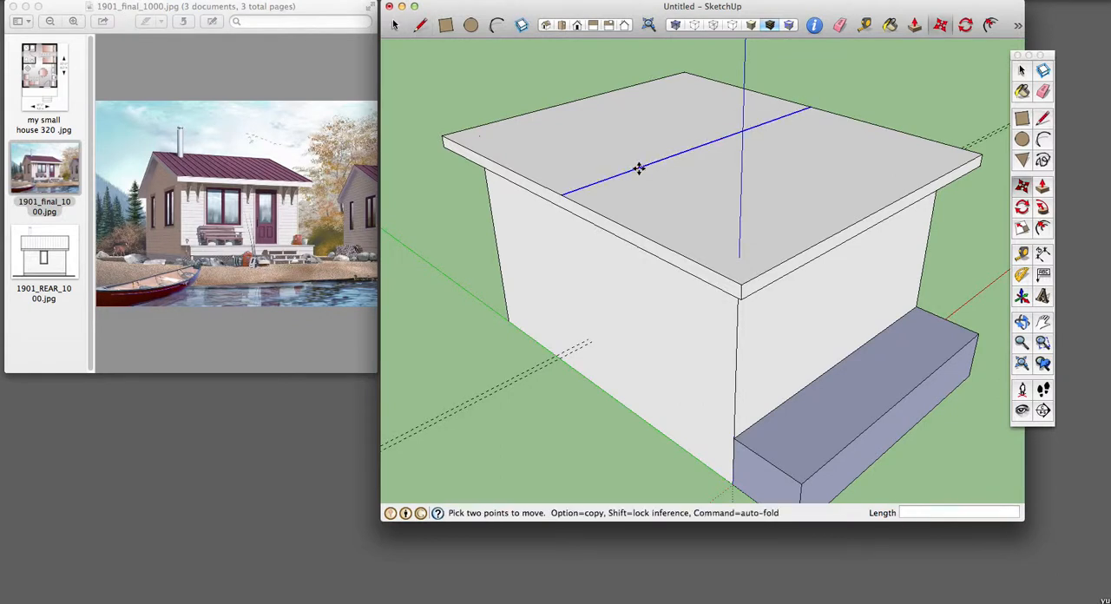
left_click(638, 168)
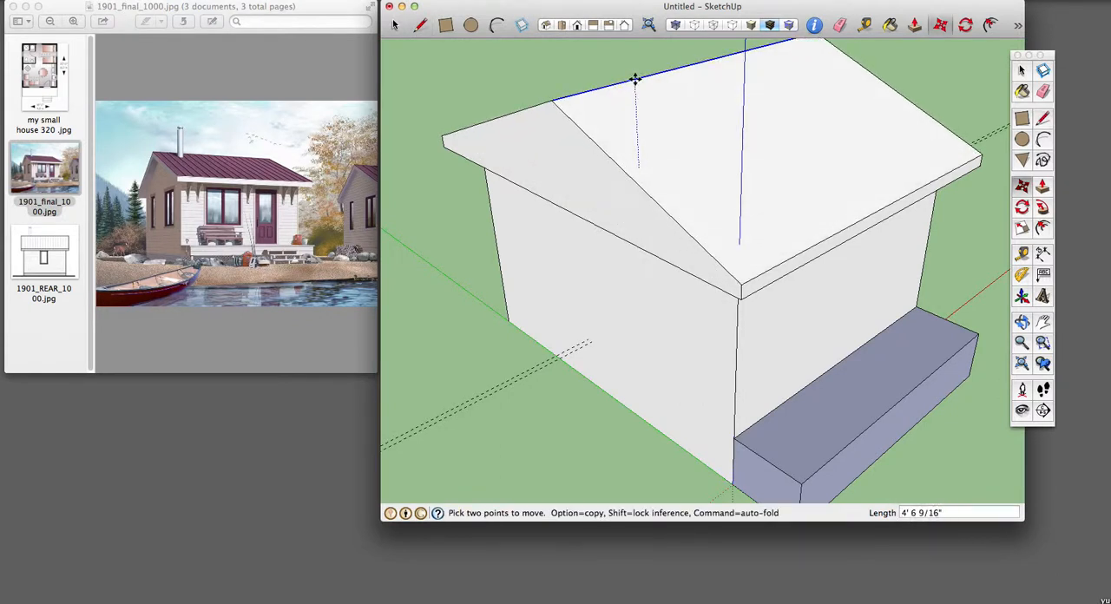
left_click(635, 79)
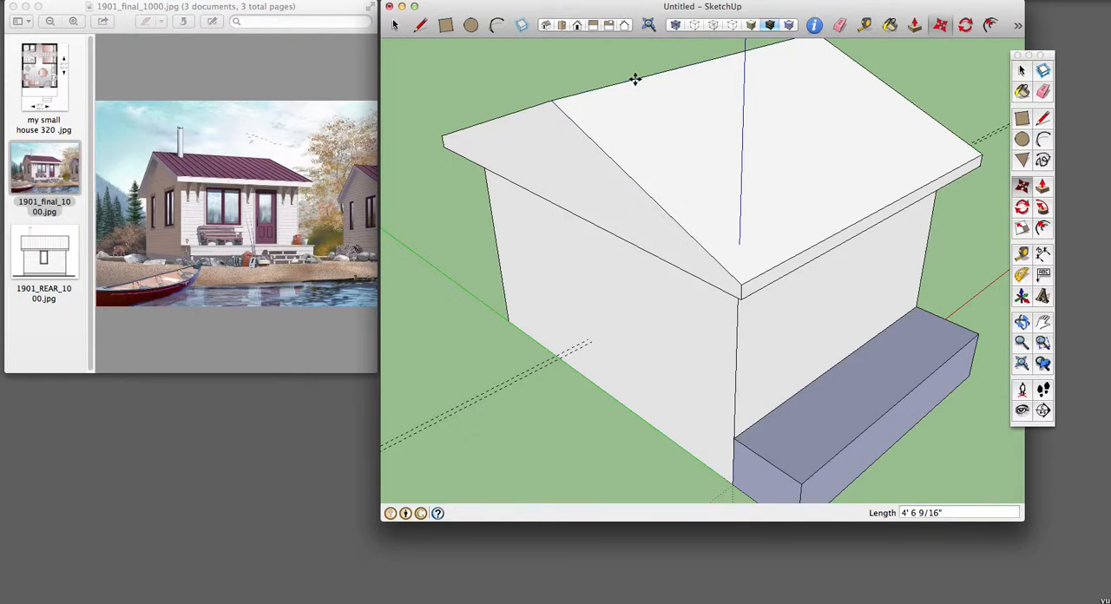
type("6")
key("Return")
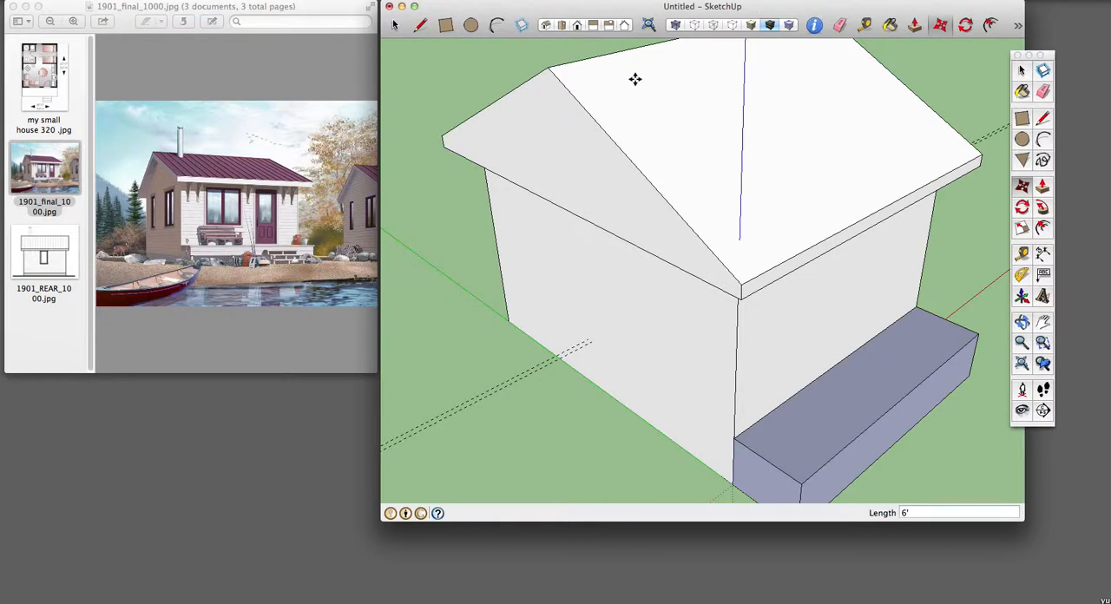
Step: Draw two lines parallel to the roof slopes on the near gable and push the triangle beneath them inward 1'6"
key("h")
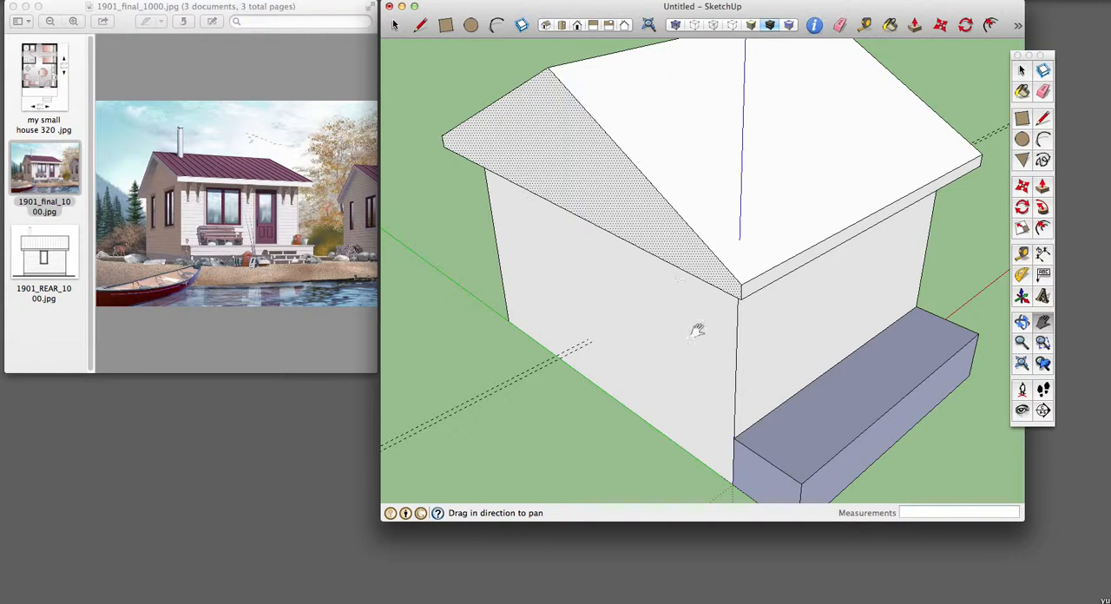
key("o")
left_click_drag(703, 331, 705, 300)
key("h")
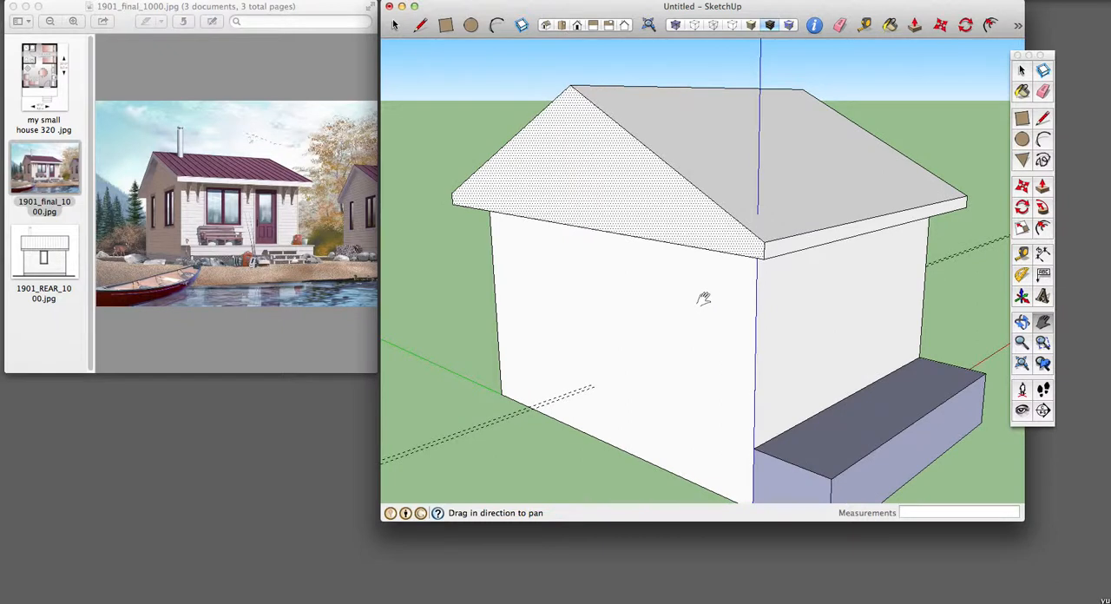
key("space")
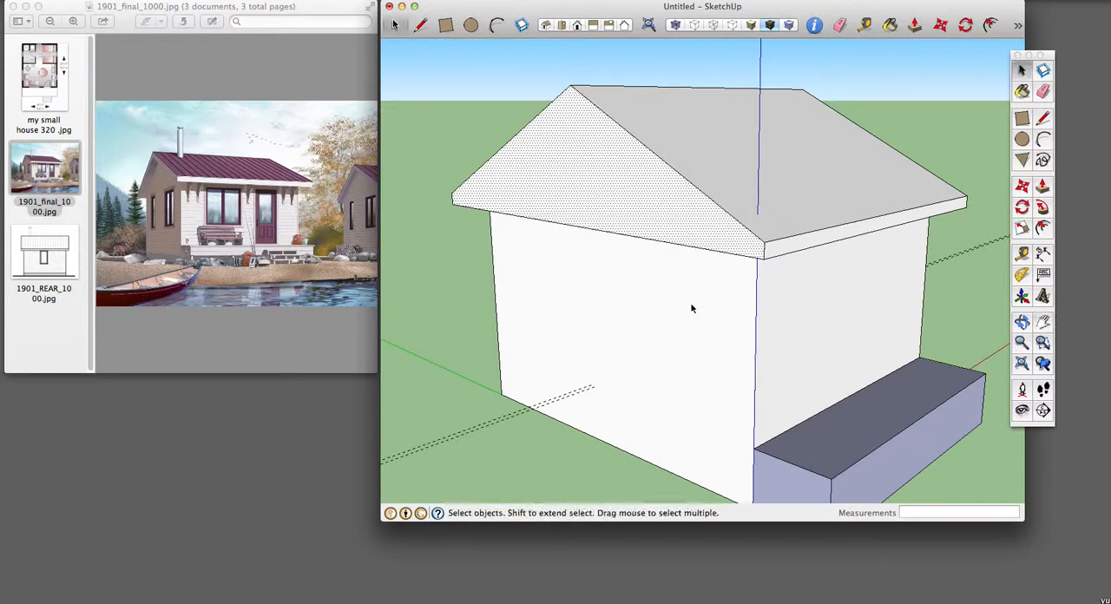
left_click(454, 278)
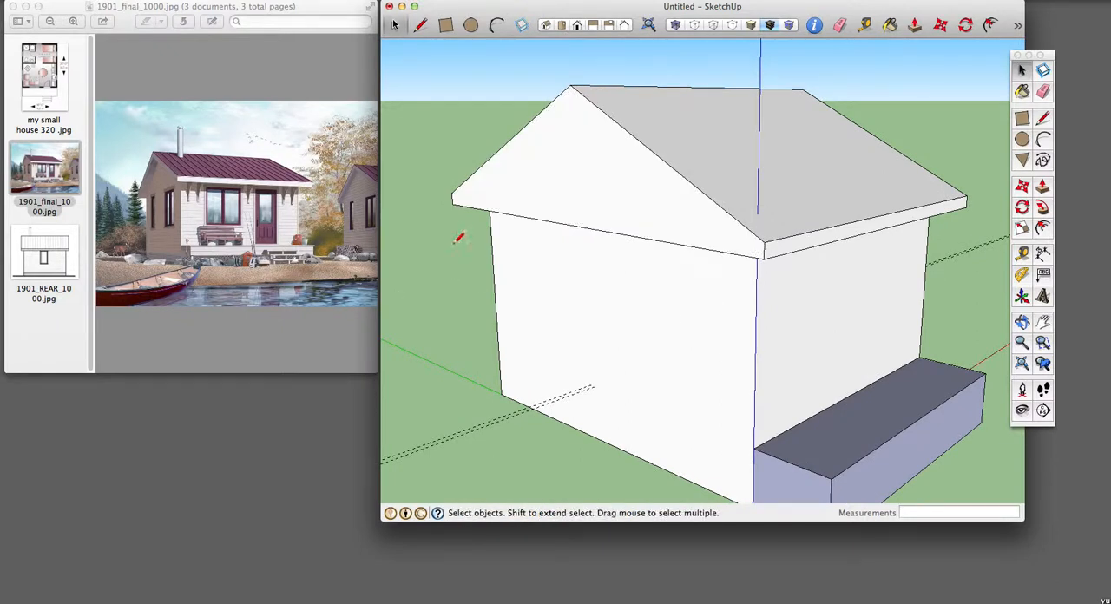
key("l")
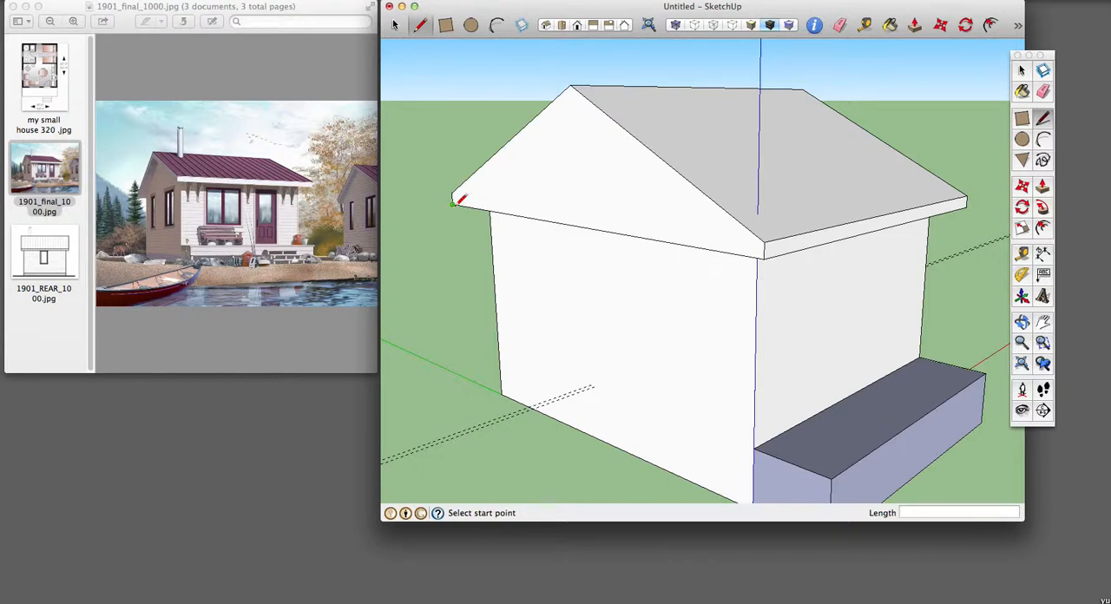
left_click(453, 203)
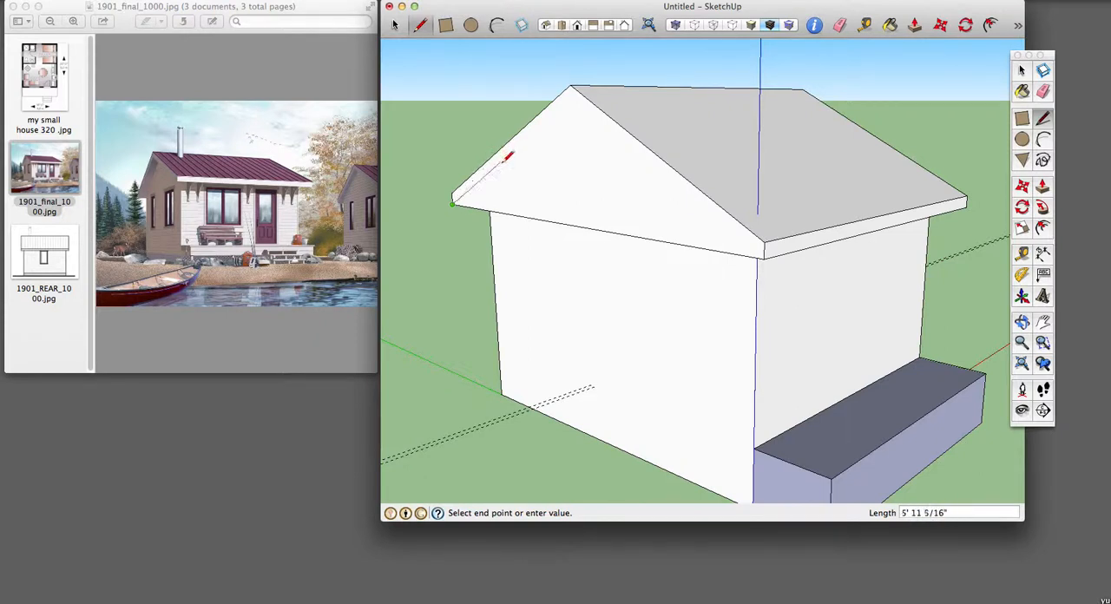
left_click(570, 98)
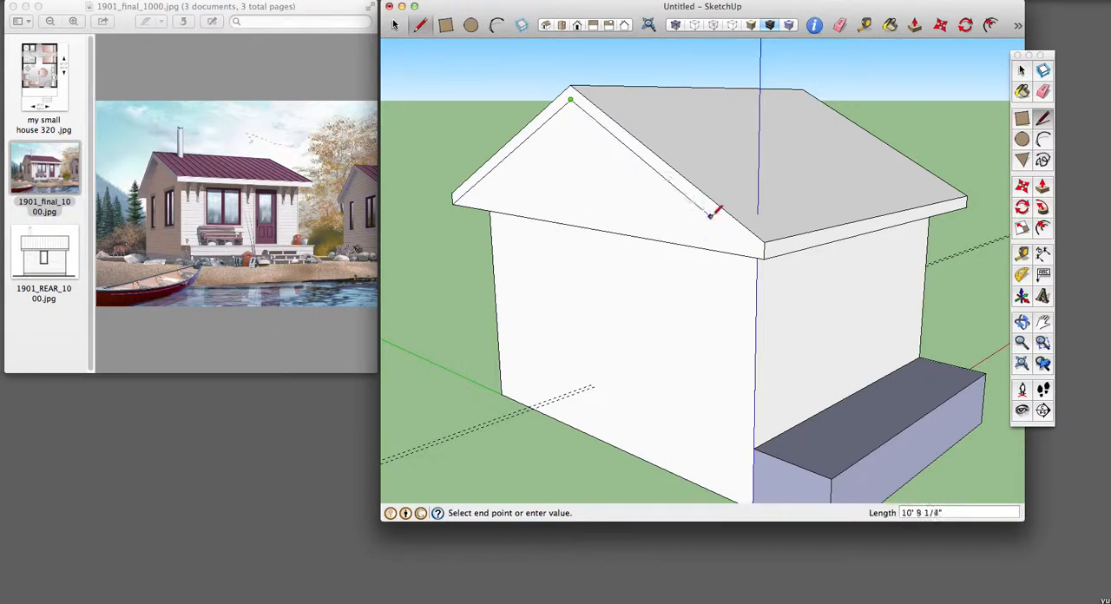
left_click(764, 256)
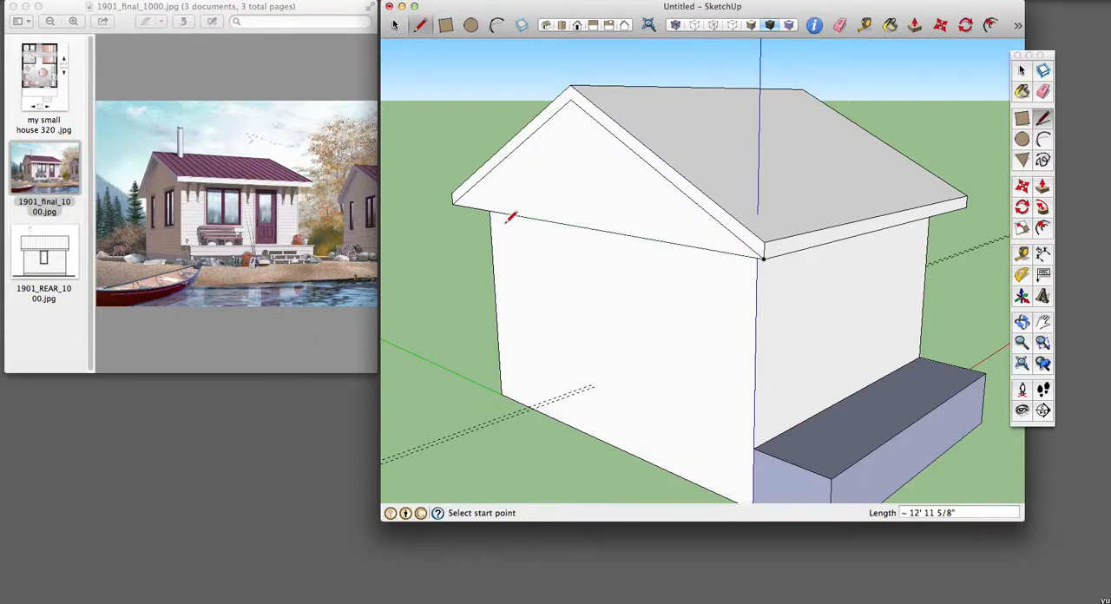
key("p")
left_click_drag(596, 193, 603, 271)
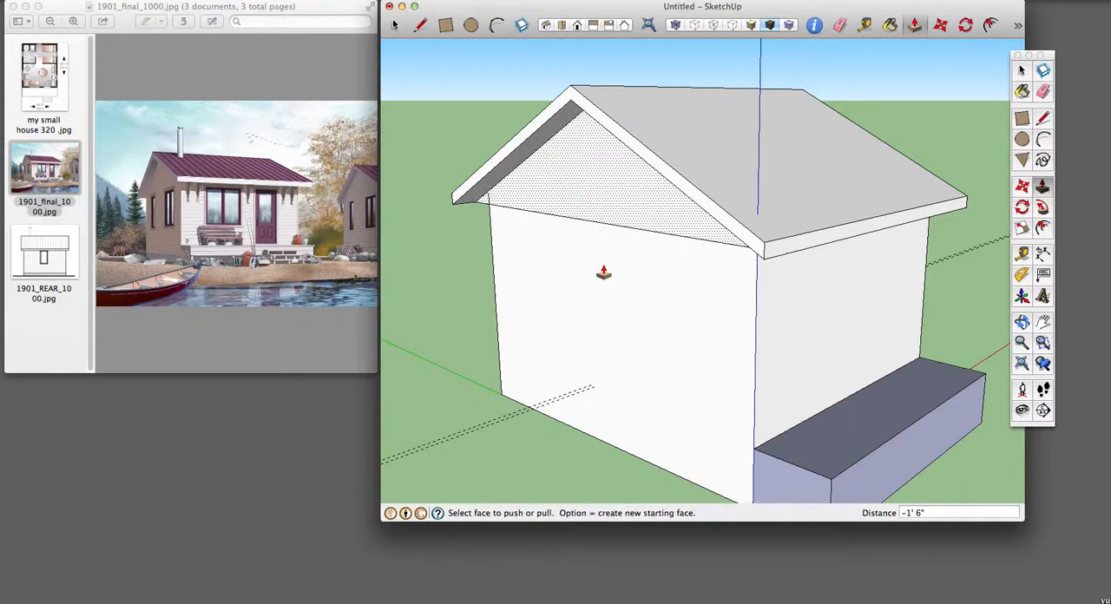
Step: Draw two lines on the opposite gable, parallel to the roof slopes, meeting just below the ridge and outlining a fascia band
key("o")
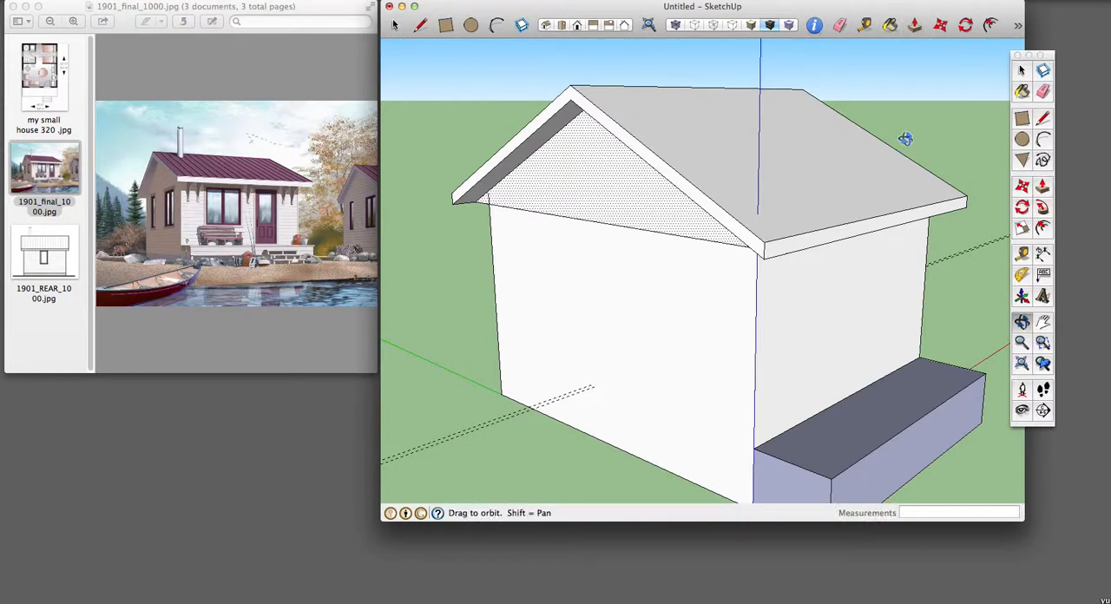
left_click_drag(925, 129, 451, 168)
left_click_drag(836, 228, 758, 210)
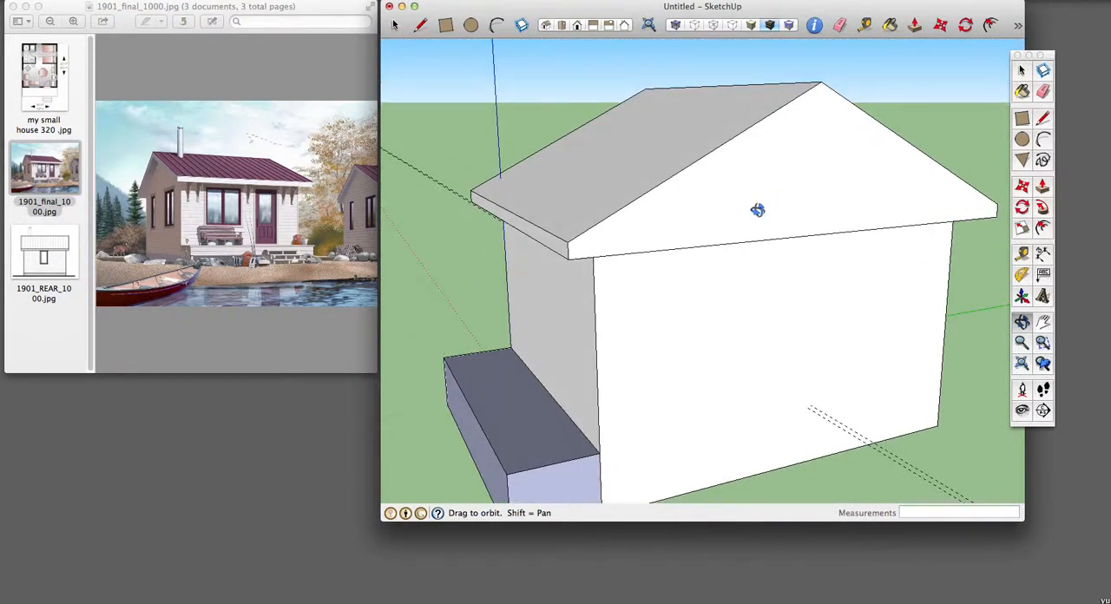
key("l")
left_click(568, 258)
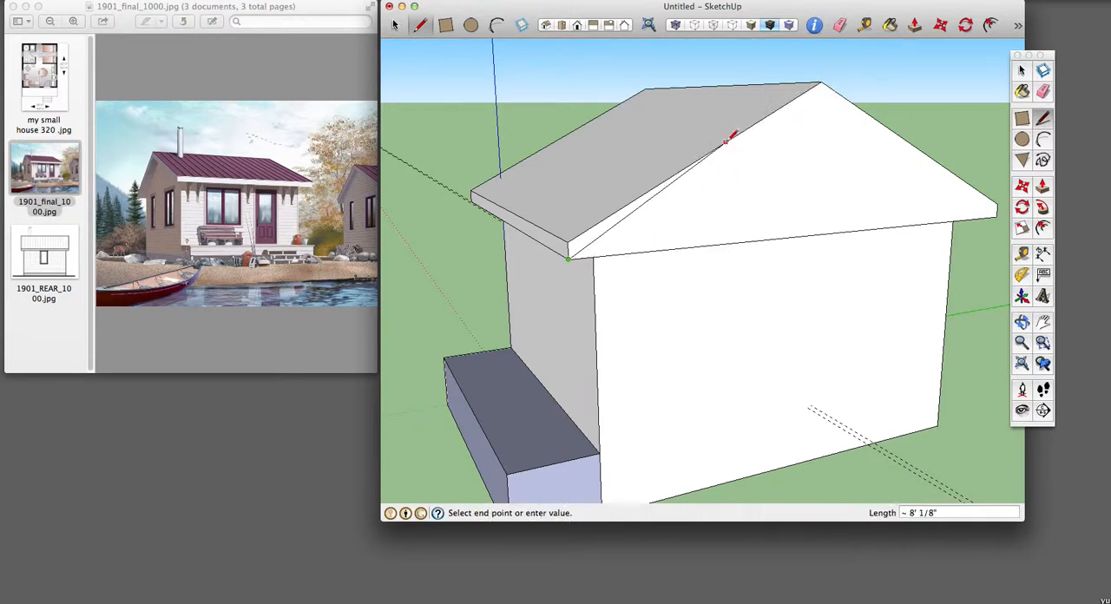
left_click(821, 97)
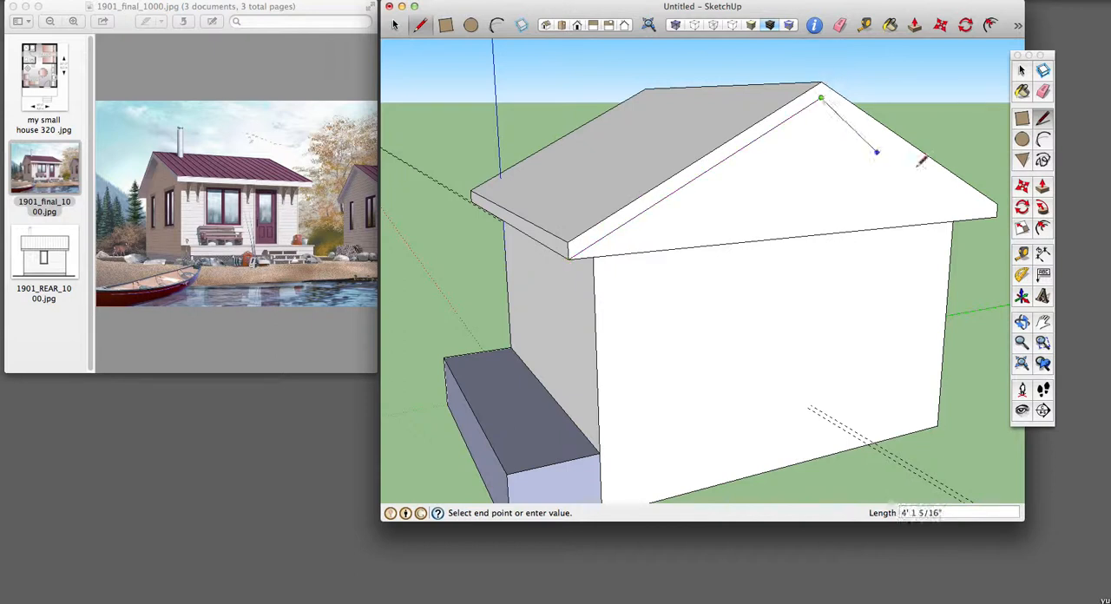
left_click(997, 207)
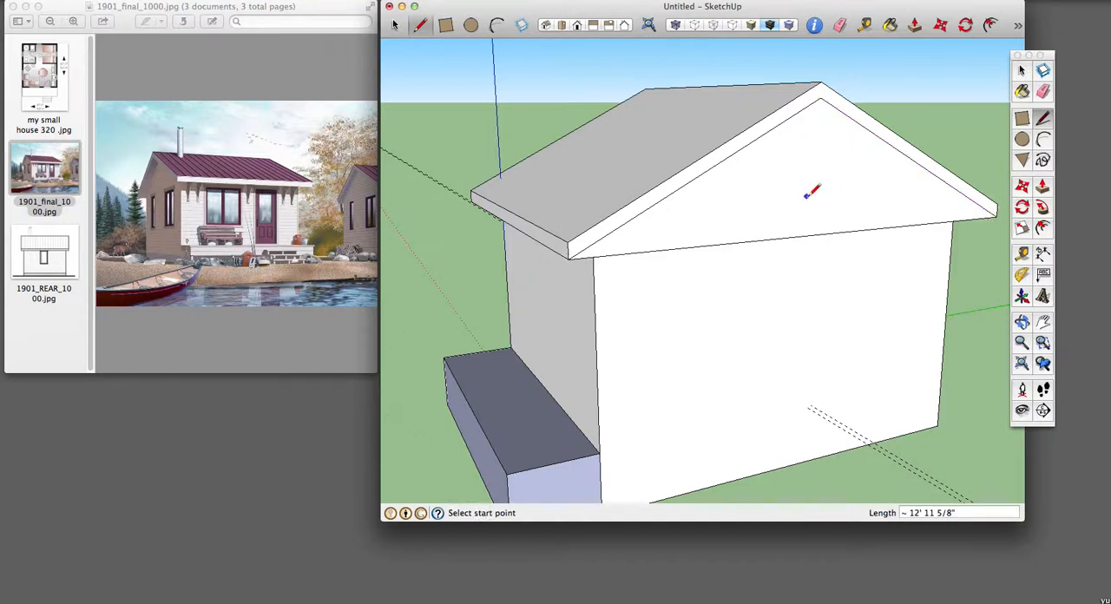
Step: Push the triangle below the new fascia lines inward until it is flush with the house's end wall
key("p")
left_click(784, 212)
left_click(774, 270)
Step: Delete the horizontal soffit face beneath the roof eave on the porch side
key("o")
left_click_drag(626, 323, 596, 146)
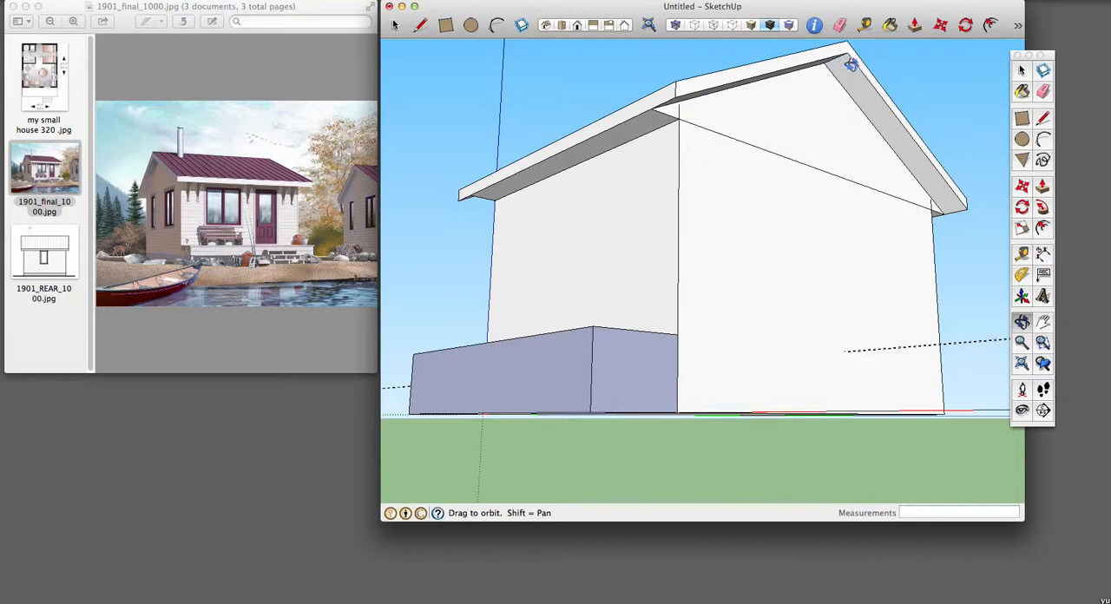
key("space")
left_click(606, 146)
key("Delete")
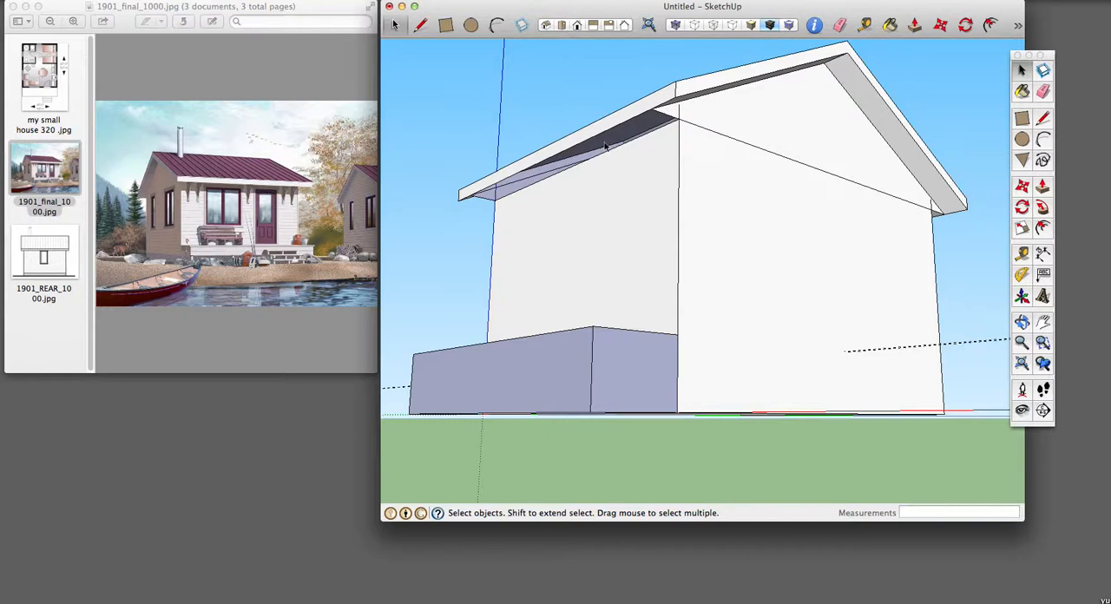
Step: Extend the wall corner edge up to the gable overhang at this end of the porch-side eave and delete the small triangle outside it
scroll(705, 113, "up", 6)
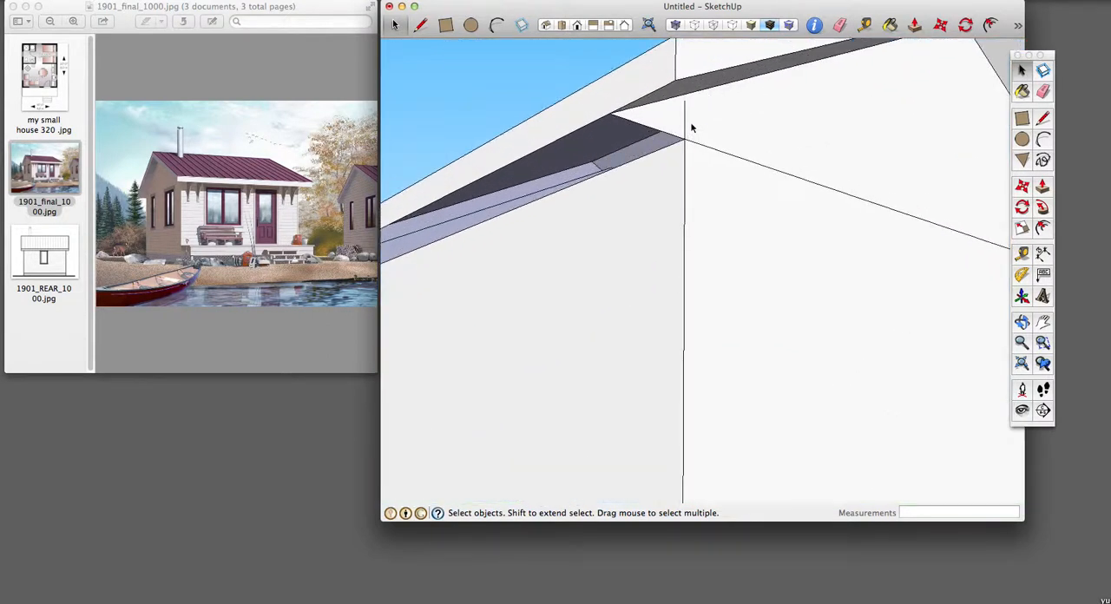
key("l")
left_click(685, 87)
key("space")
left_click(676, 113)
key("Delete")
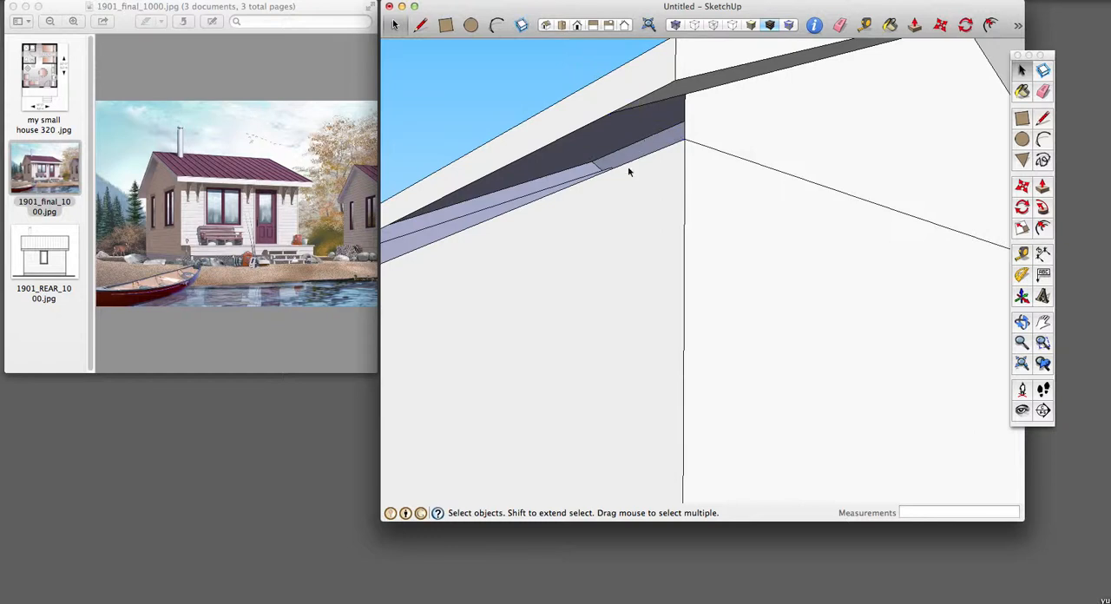
Step: At the opposite end of the porch-side eave, draw a vertical line from the wall corner to the overhang and delete the leftover triangle and its edge
scroll(631, 171, "up", 3)
scroll(635, 174, "down", 2)
scroll(521, 313, "down", 3)
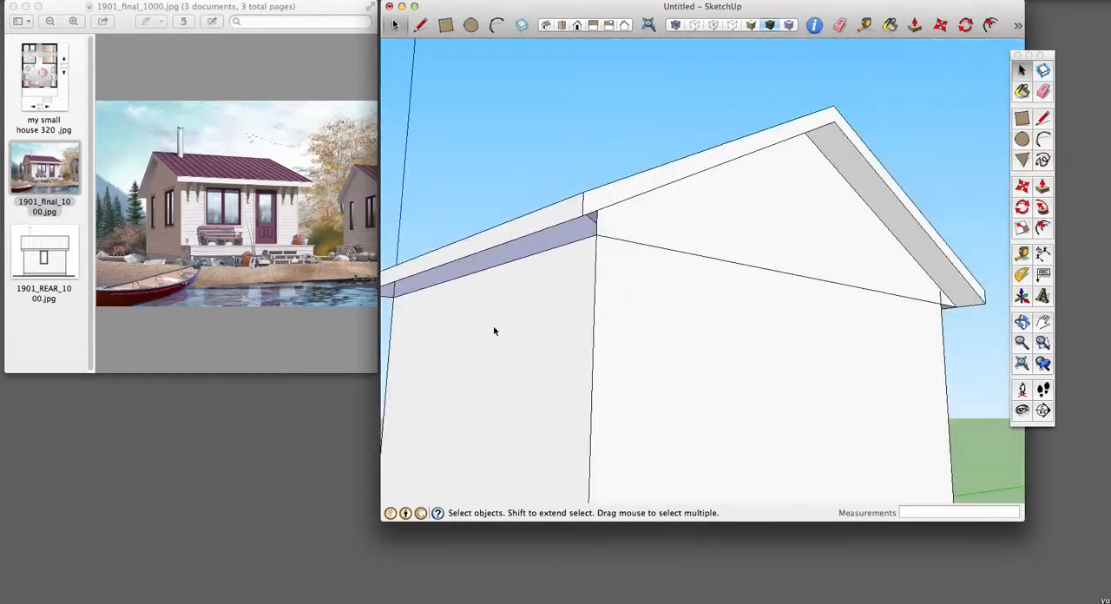
middle_click_drag(445, 360, 729, 183)
scroll(734, 177, "down", 3)
scroll(736, 176, "up", 8)
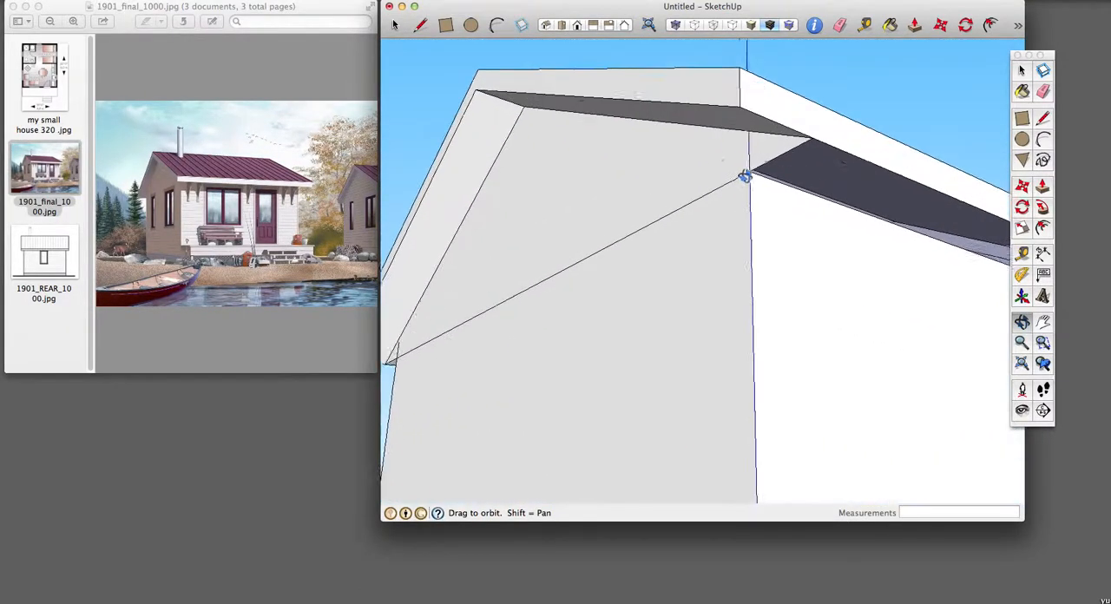
key("l")
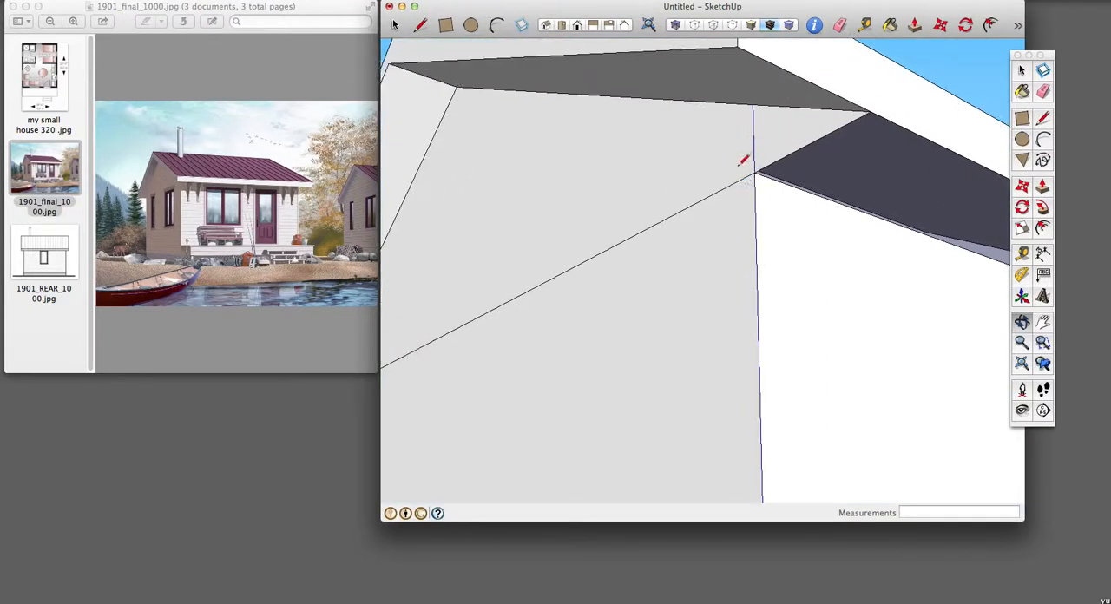
left_click(754, 173)
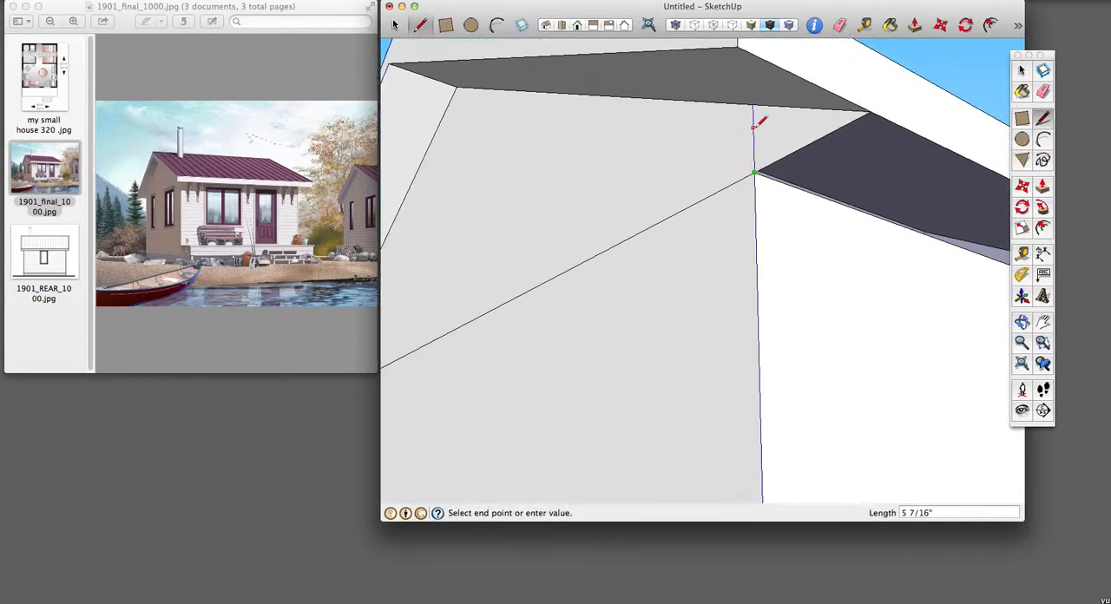
left_click(753, 106)
key("space")
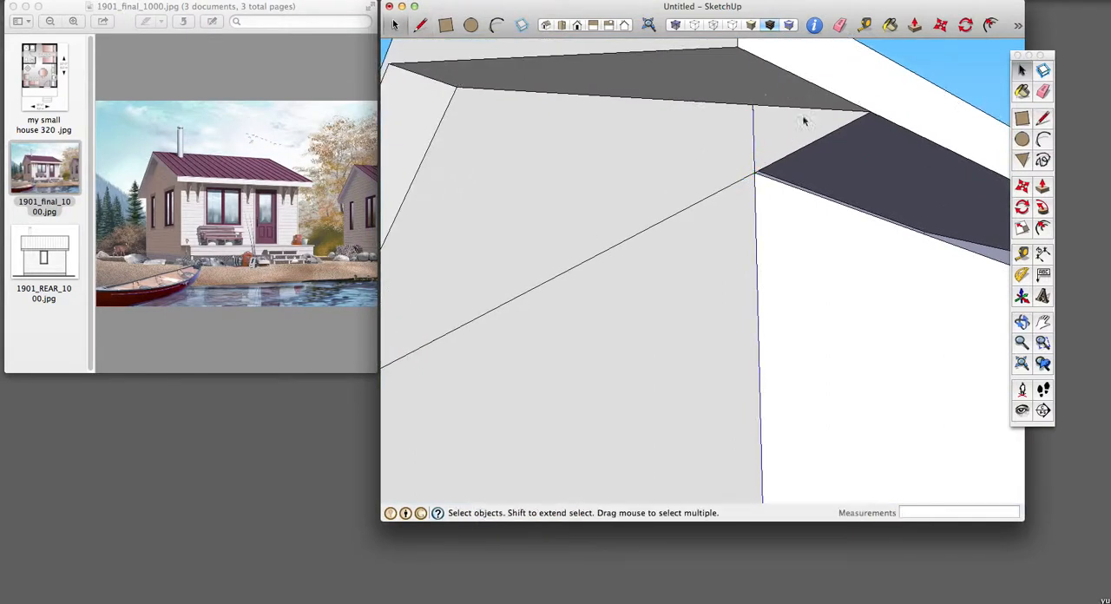
left_click(826, 123)
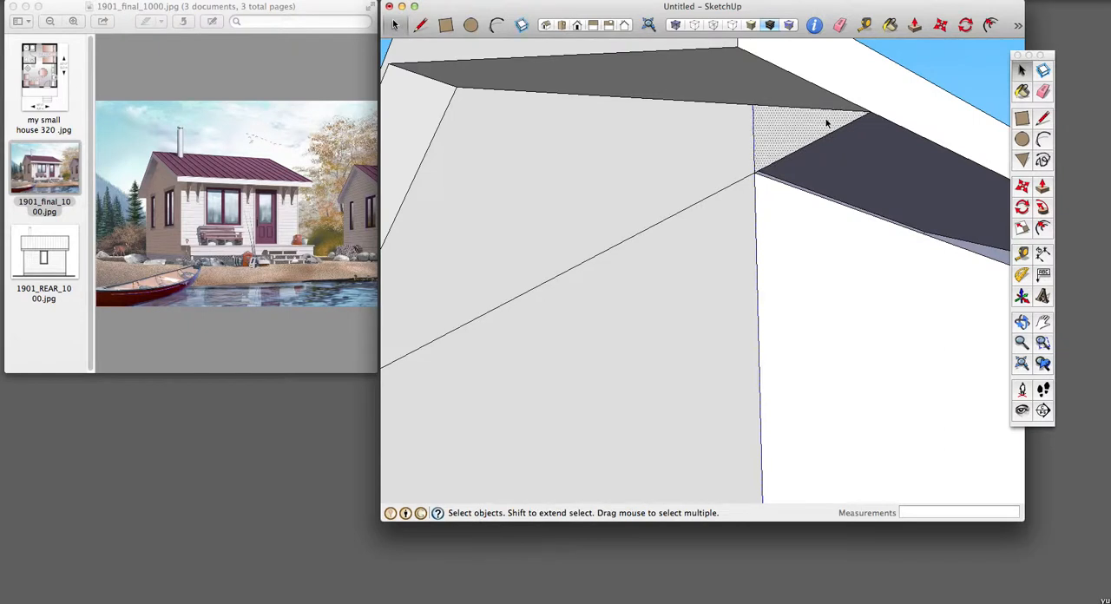
key("Delete")
key("Delete")
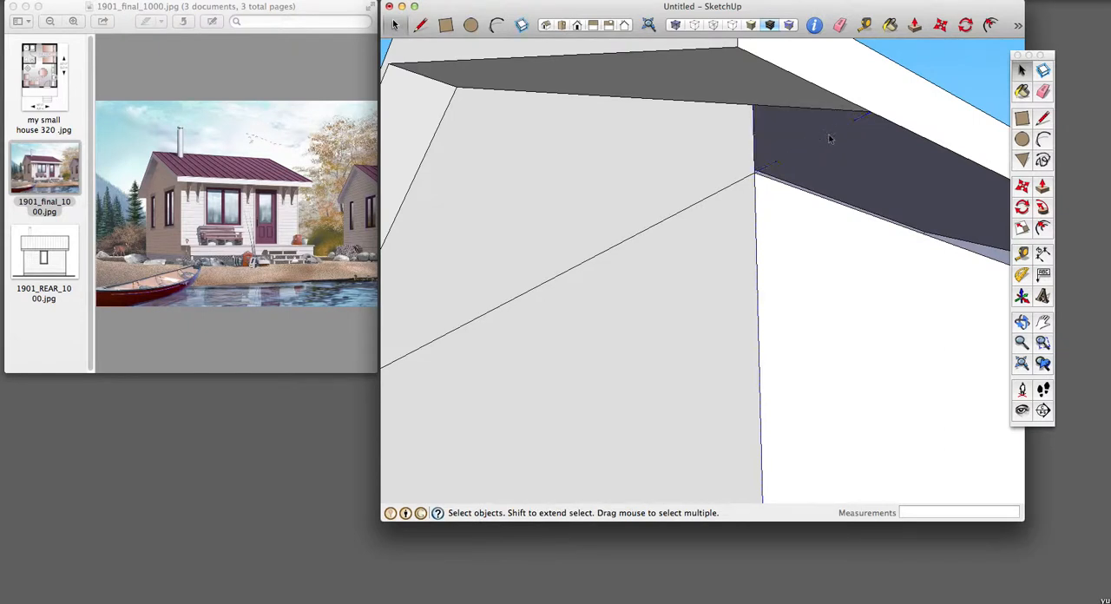
Step: Close the opening above the porch-side wall with a 16' line between the upper ends of its two corner edges
scroll(808, 326, "up", 3)
scroll(808, 325, "down", 7)
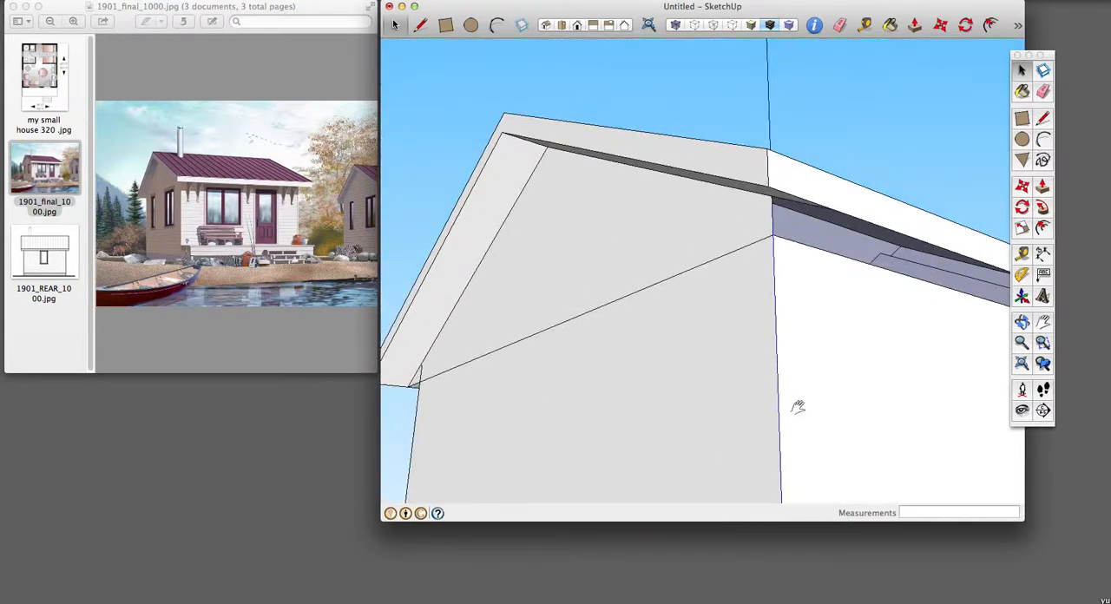
key("h")
left_click_drag(871, 380, 608, 315)
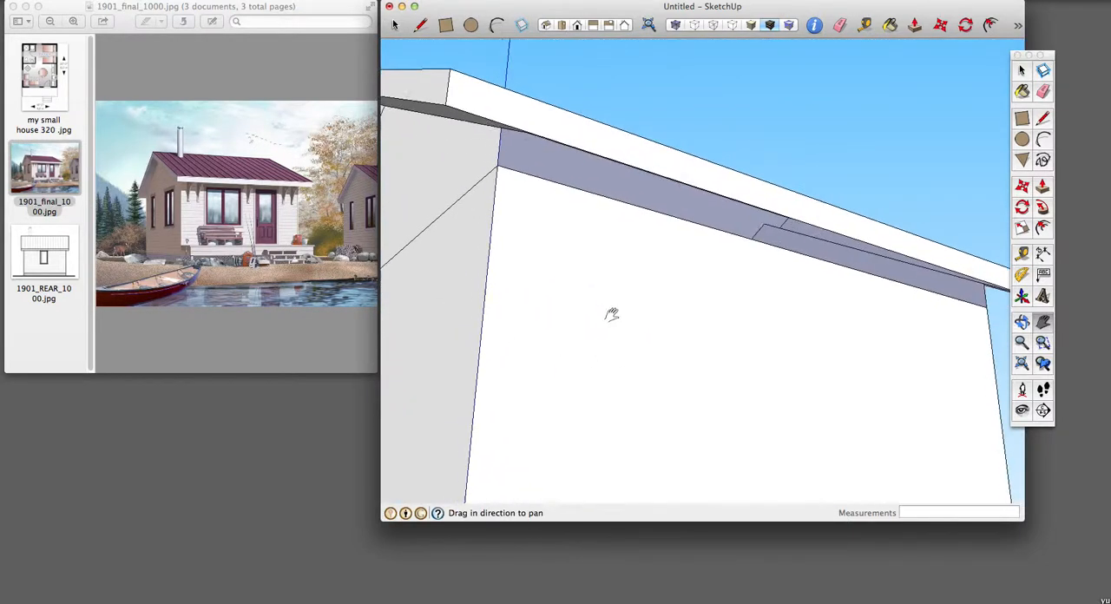
key("o")
mouse_move(782, 296)
left_mouse_down()
mouse_move(787, 223)
mouse_move(776, 251)
left_mouse_up()
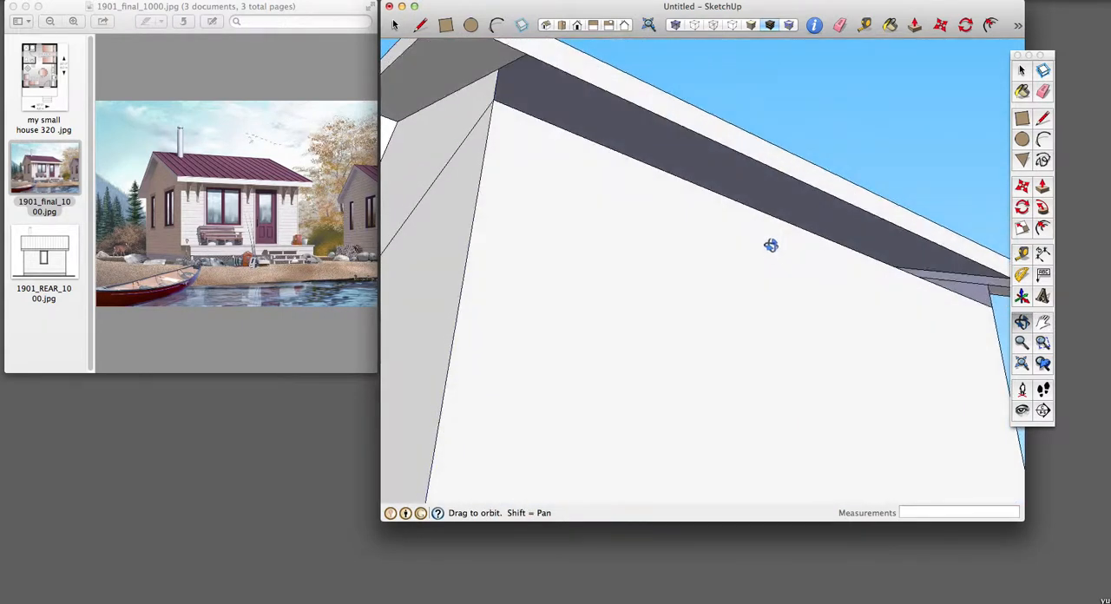
key("l")
left_click(496, 67)
left_click(996, 279)
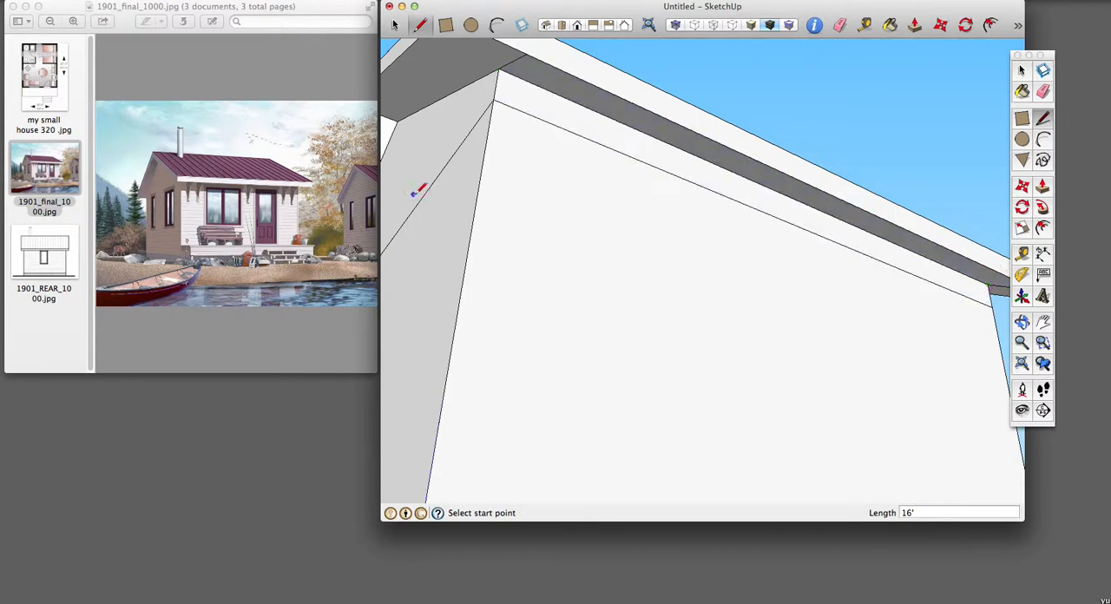
Step: Delete the horizontal soffit face beneath the eave on the side of the house opposite the porch
key("e")
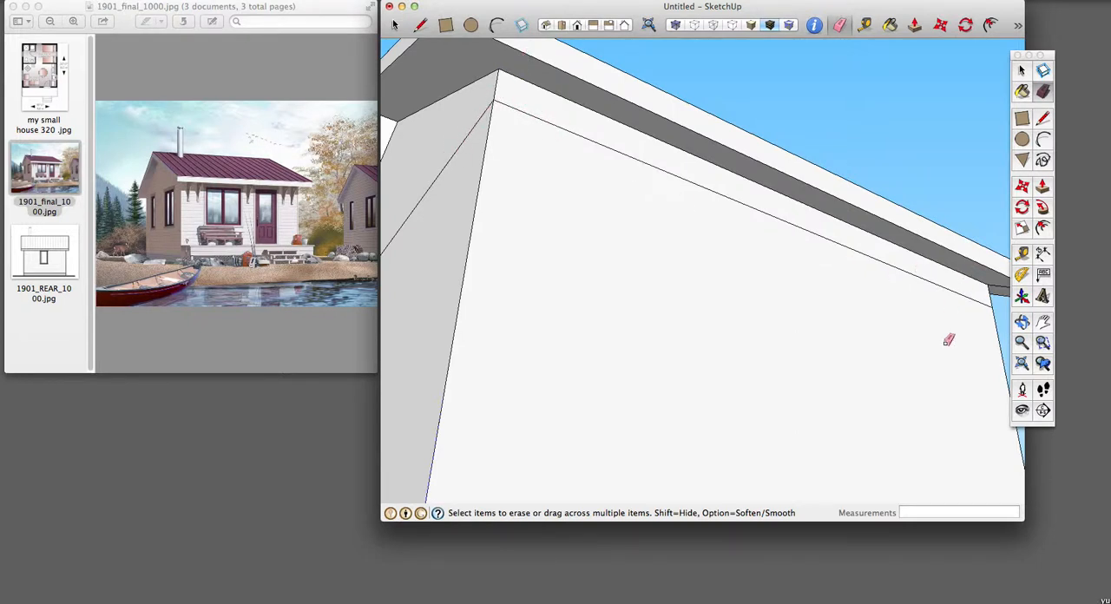
scroll(963, 374, "down", 5)
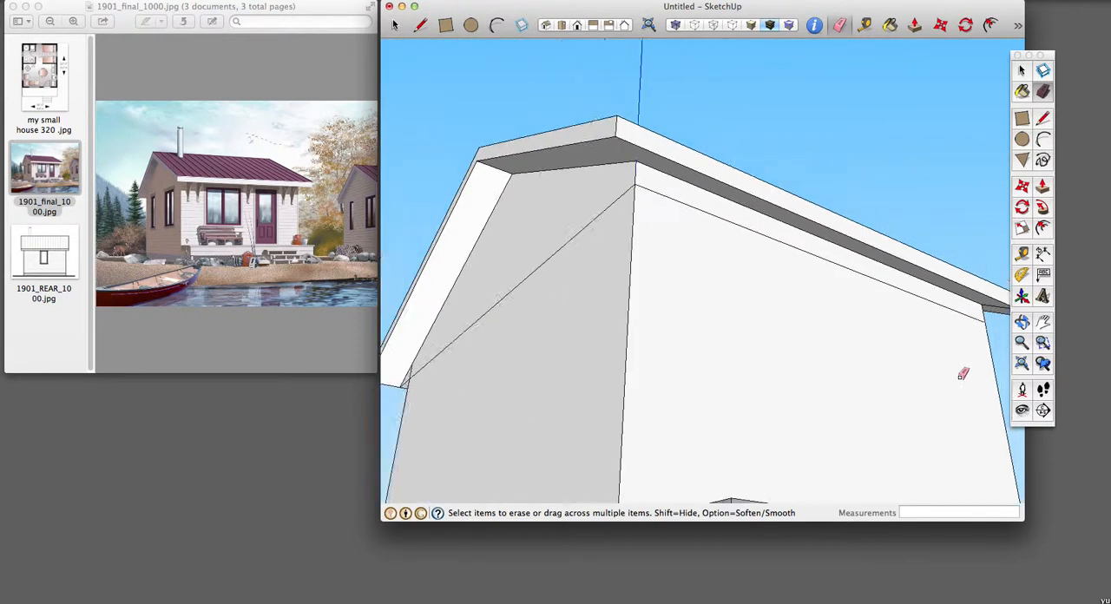
mouse_move(990, 330)
middle_mouse_down()
mouse_move(900, 288)
mouse_move(719, 284)
mouse_move(632, 312)
middle_mouse_up()
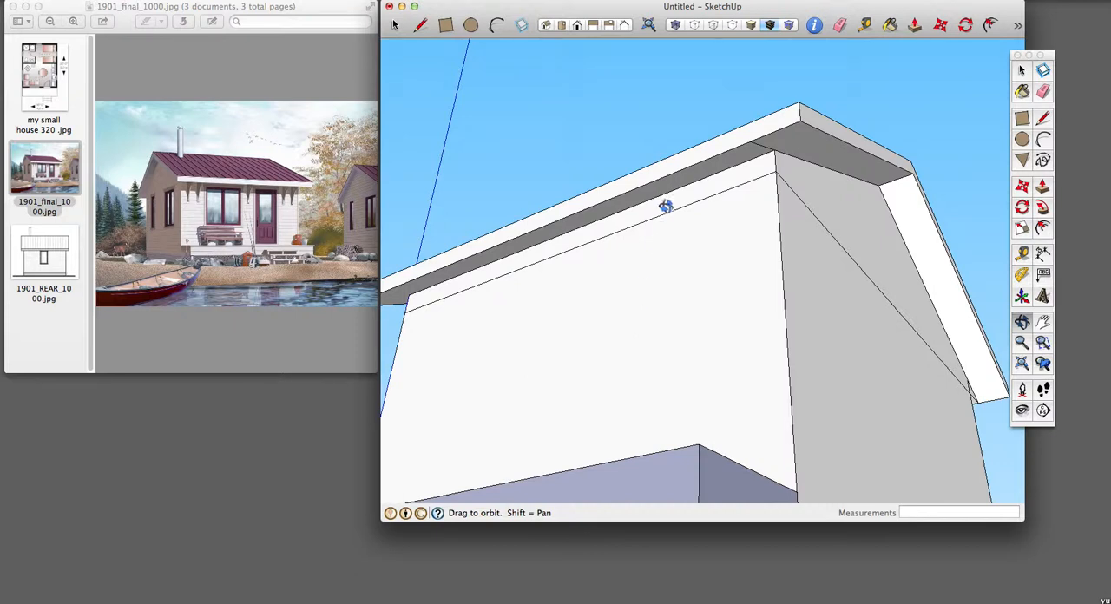
key("e")
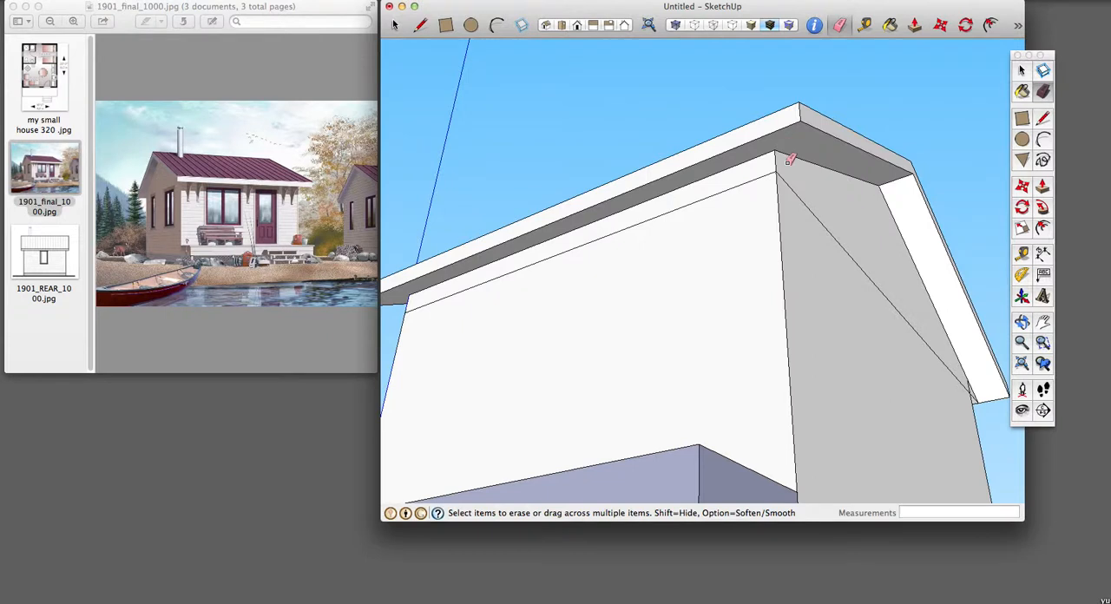
key("o")
mouse_move(926, 283)
left_mouse_down()
mouse_move(900, 244)
mouse_move(677, 173)
mouse_move(539, 221)
mouse_move(503, 255)
left_mouse_up()
left_click_drag(953, 192, 607, 243)
key("h")
key("space")
left_click(681, 216)
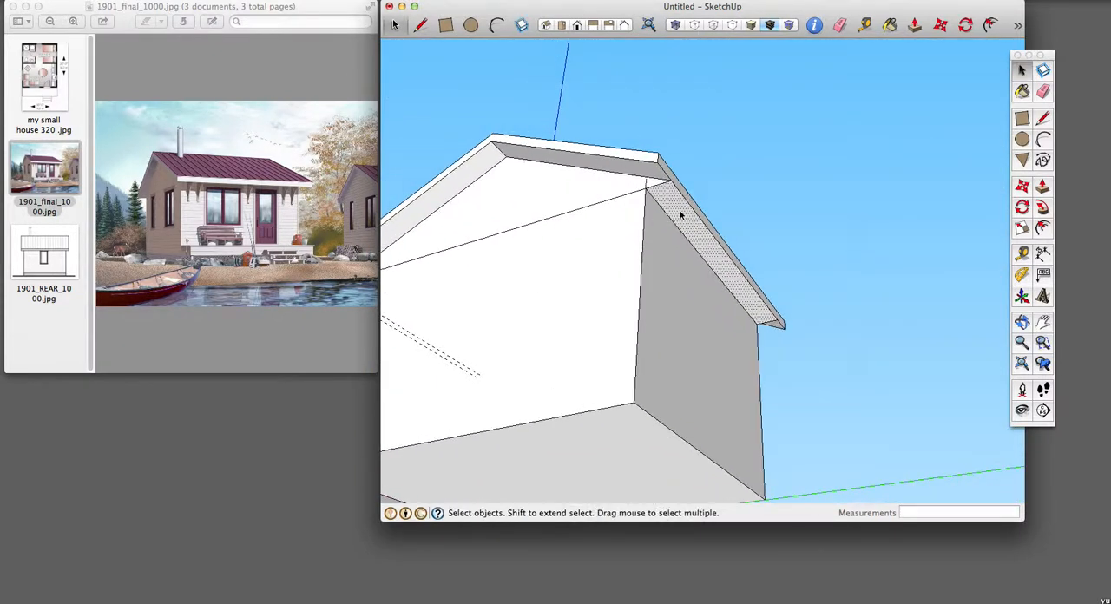
key("Delete")
left_click(660, 184)
key("Delete")
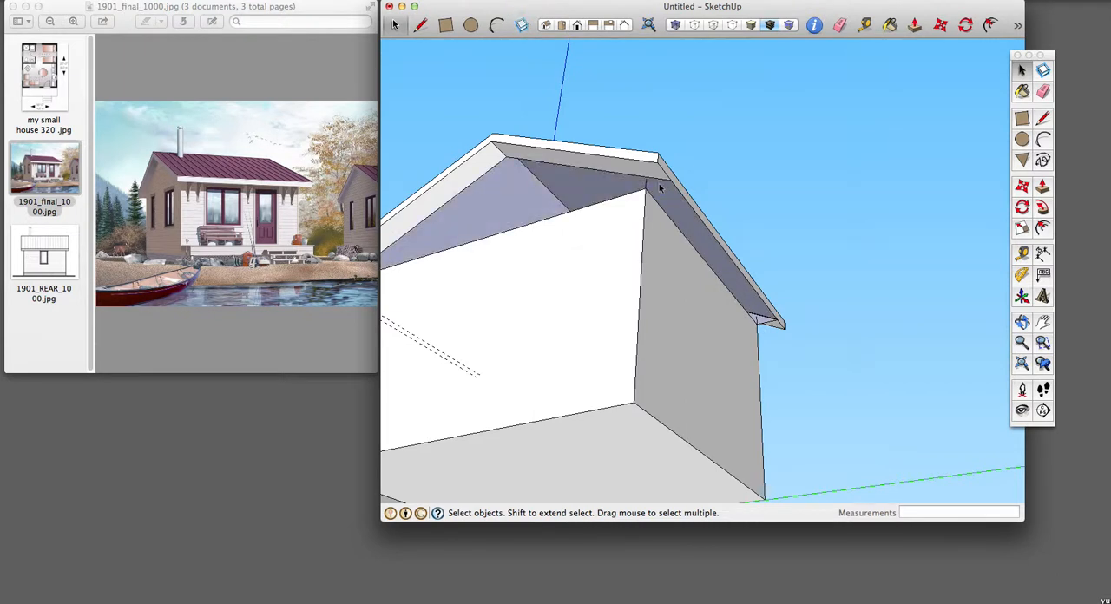
key("super+z")
Step: Draw a line from the rear wall corner up to the gable overhang and delete the small triangle beyond it with its lower edge
scroll(635, 172, "down", 3)
scroll(638, 214, "up", 8)
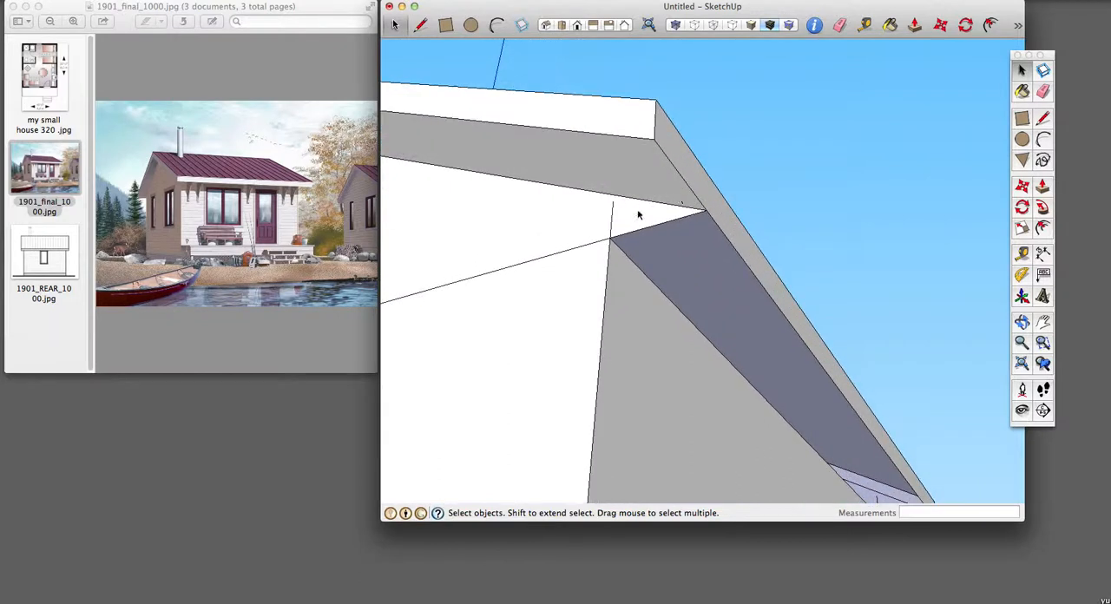
key("l")
left_click(611, 236)
left_click(615, 196)
key("space")
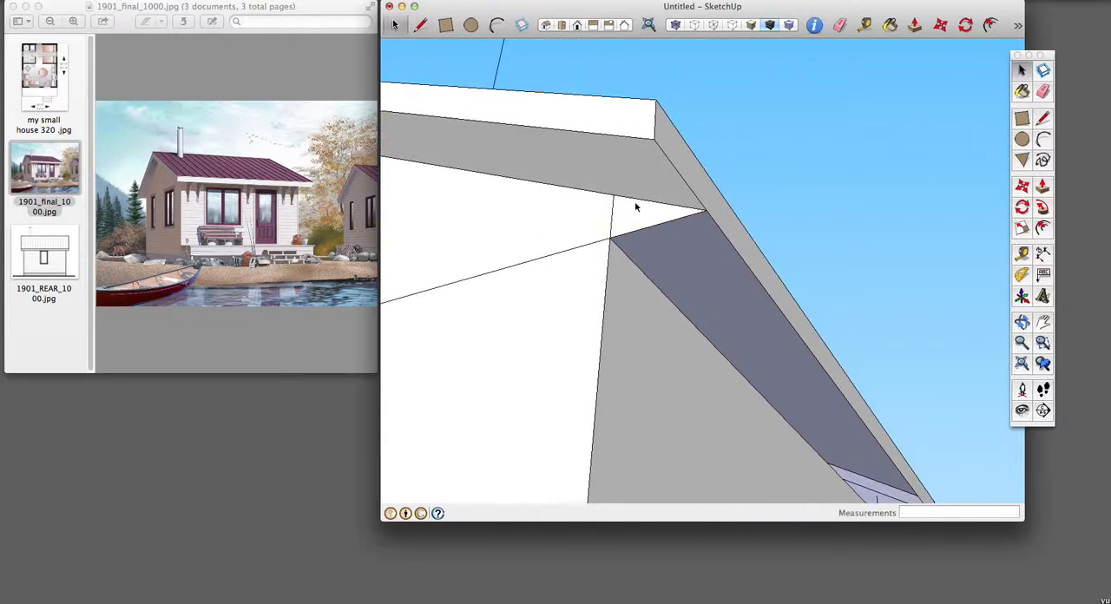
left_click(653, 219)
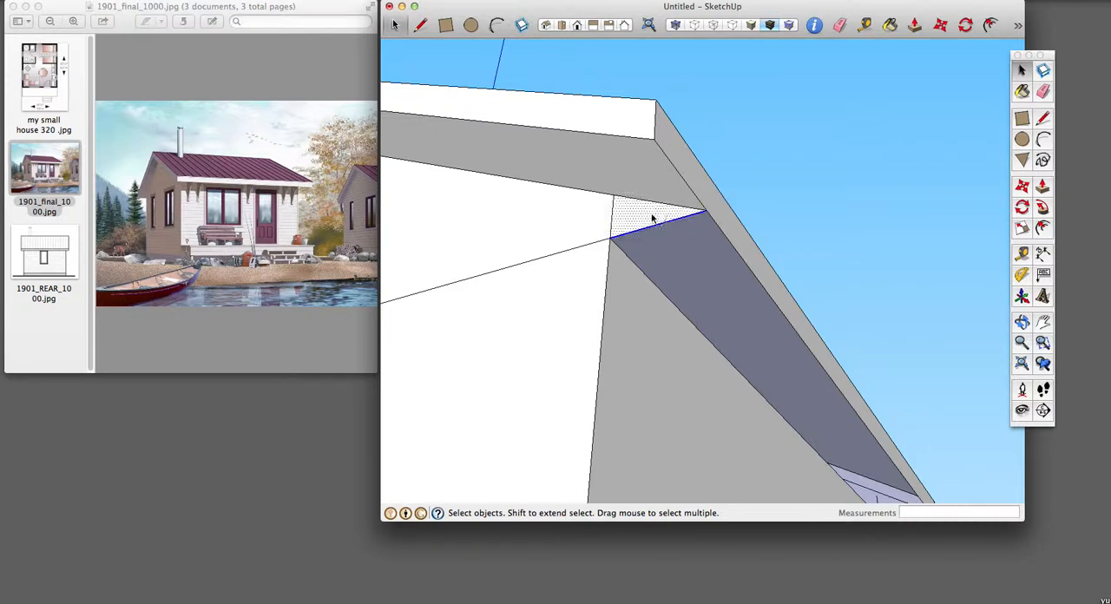
key("Delete")
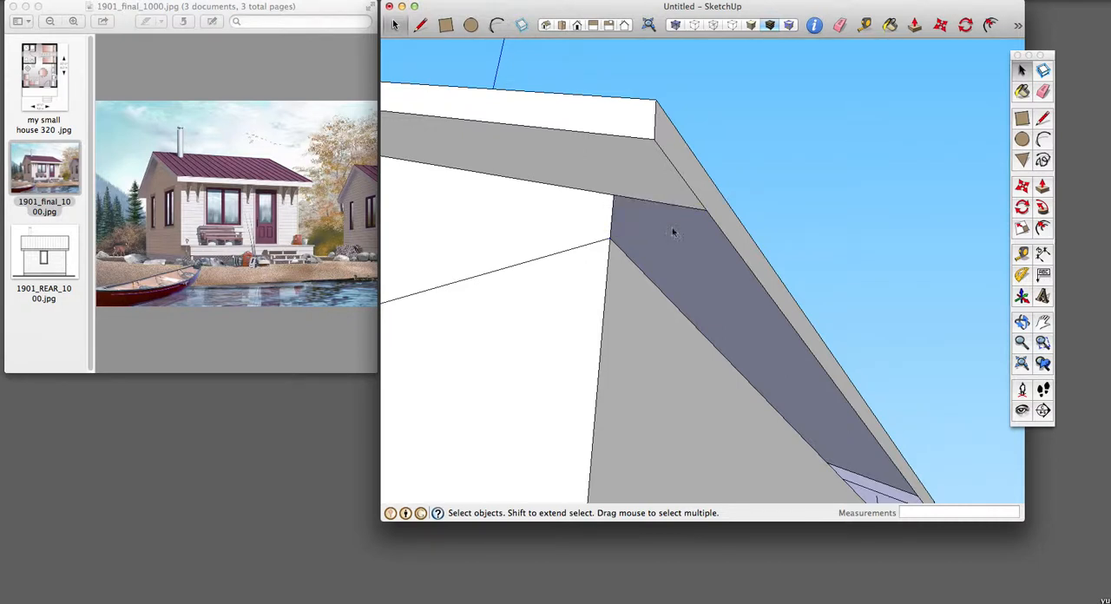
Step: Repeat the cleanup at the rear eave's other end: extend the corner edge up to the overhang and delete the triangle outside it
scroll(868, 399, "up", 3)
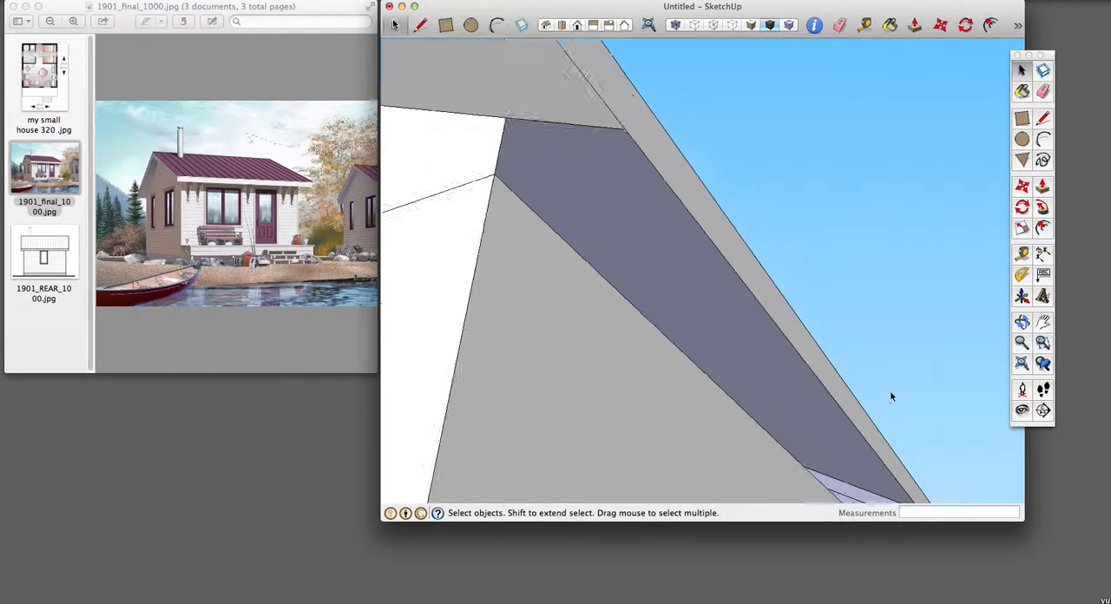
scroll(894, 389, "down", 5)
scroll(903, 390, "down", 3)
mouse_move(905, 390)
middle_mouse_down()
mouse_move(935, 414)
mouse_move(920, 384)
mouse_move(613, 230)
mouse_move(451, 385)
mouse_move(813, 277)
mouse_move(813, 226)
mouse_move(765, 255)
middle_mouse_up()
scroll(790, 236, "down", 2)
scroll(789, 235, "up", 6)
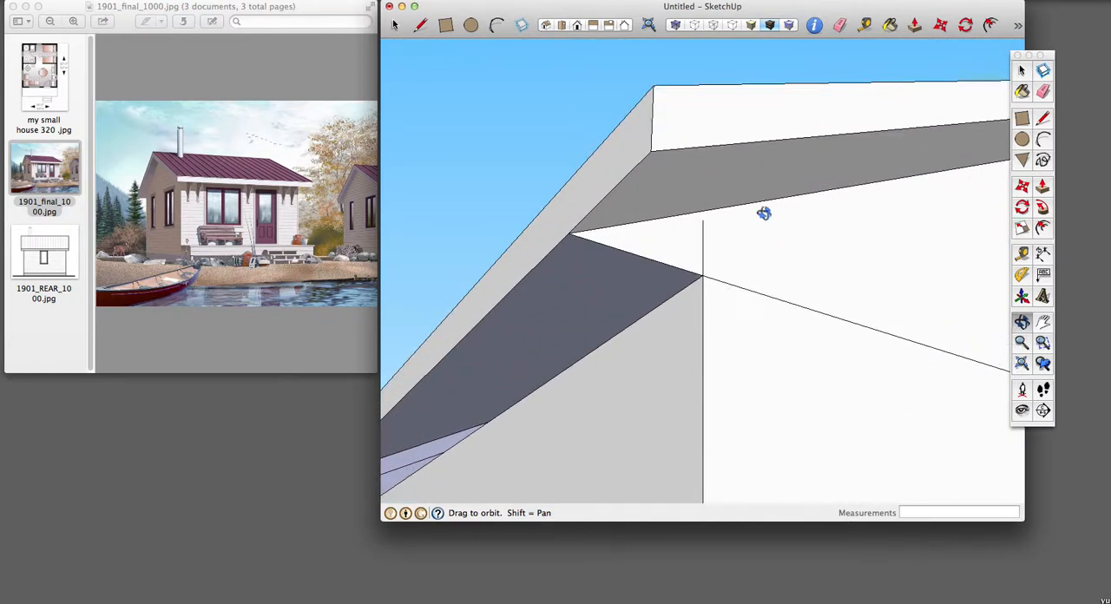
key("l")
left_click(703, 276)
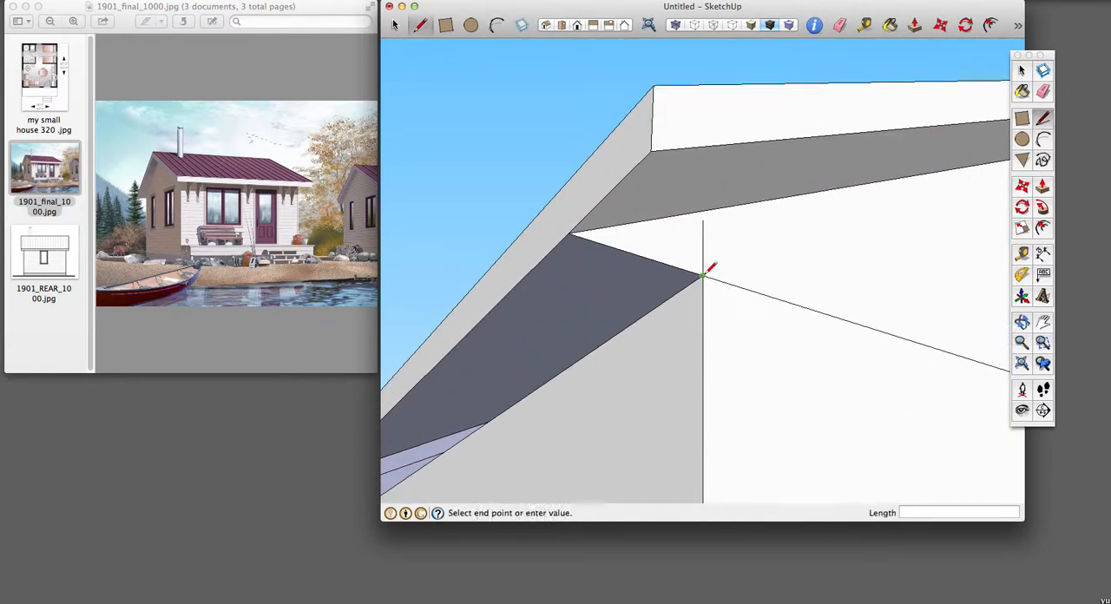
left_click(705, 211)
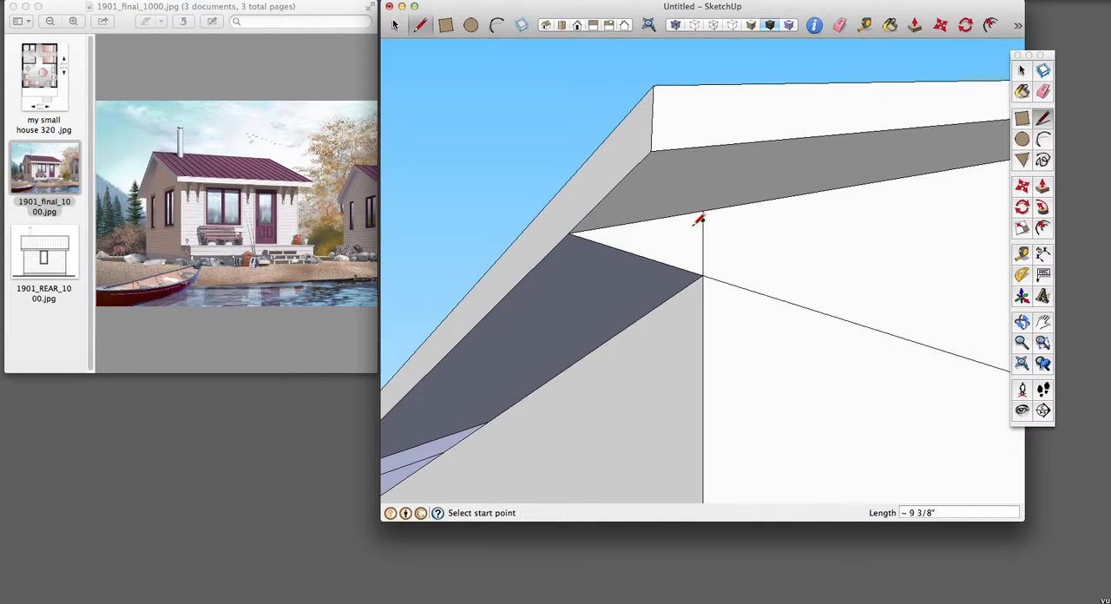
key("space")
left_click(673, 255)
left_click(660, 266, "shift")
key("Delete")
scroll(658, 264, "down", 5)
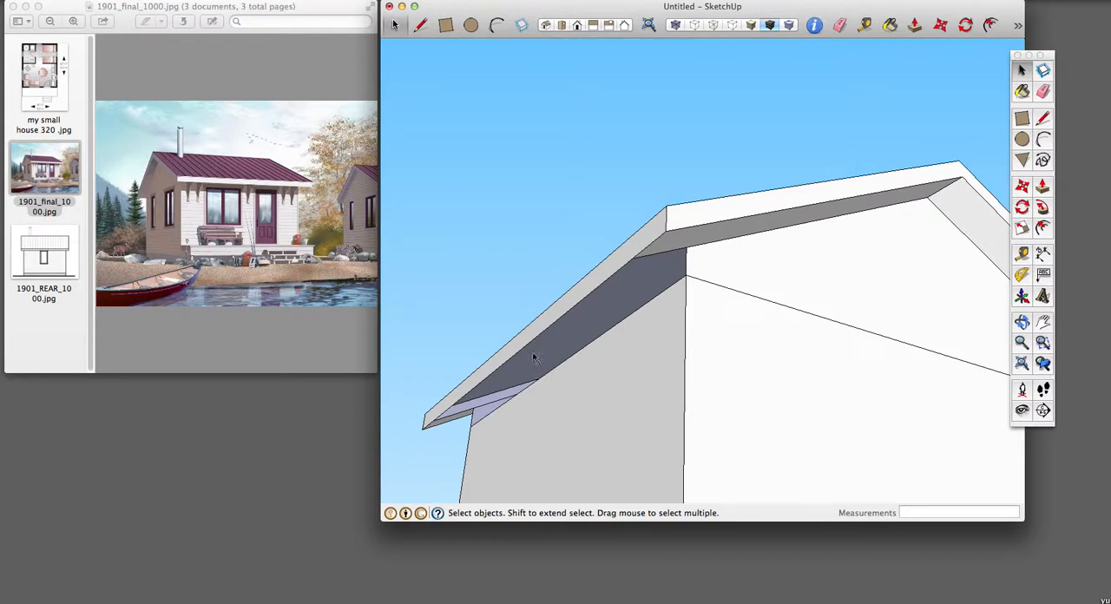
Step: Close the opening above the rear wall with a 16' line between its corner edges and erase the leftover edges on the soffits
key("o")
left_click_drag(577, 382, 794, 290)
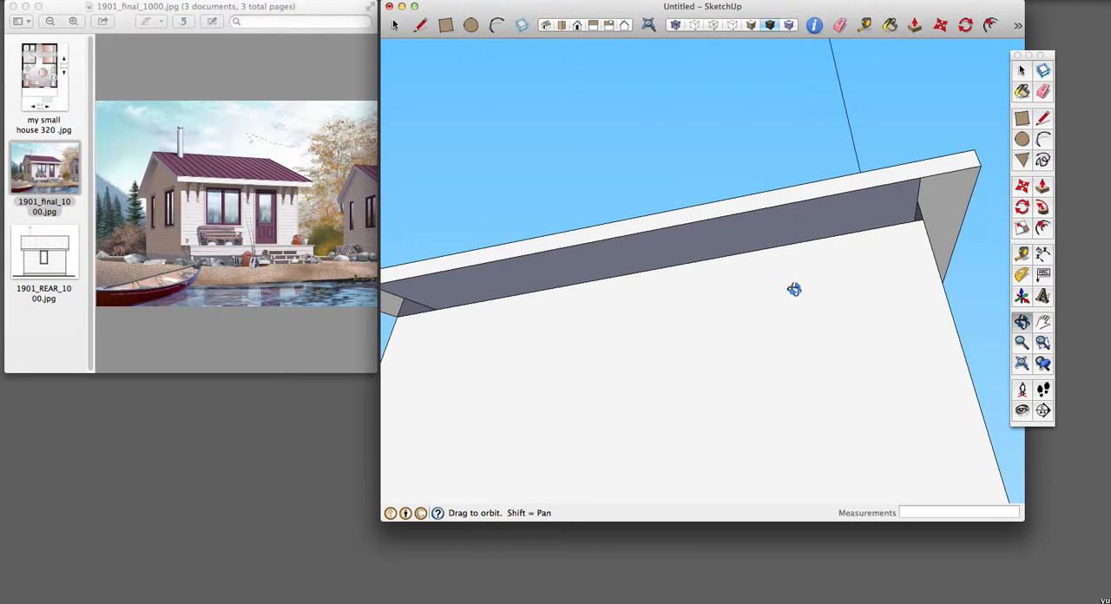
key("l")
left_click(403, 296)
left_click(923, 198)
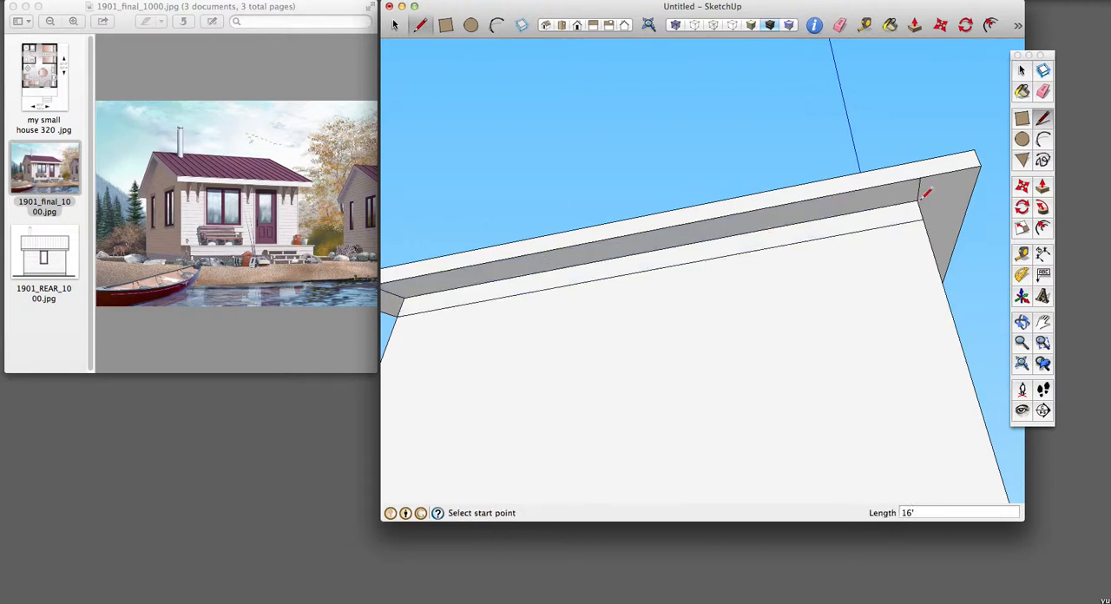
key("e")
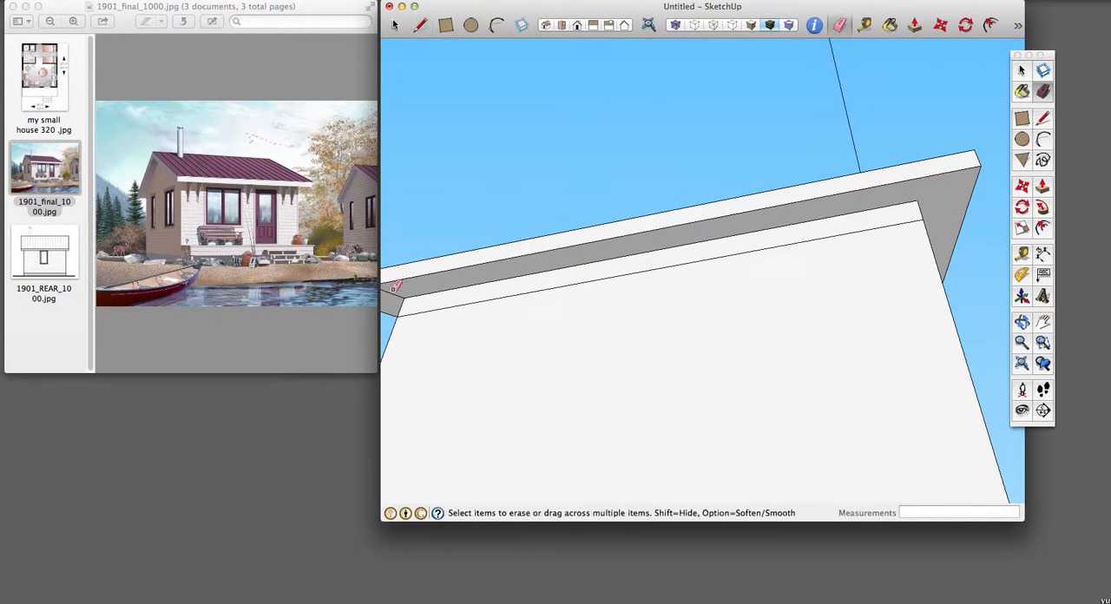
Step: Examine the closed overhangs and wall tops from the rear, gable and porch sides of the house
left_click(546, 26)
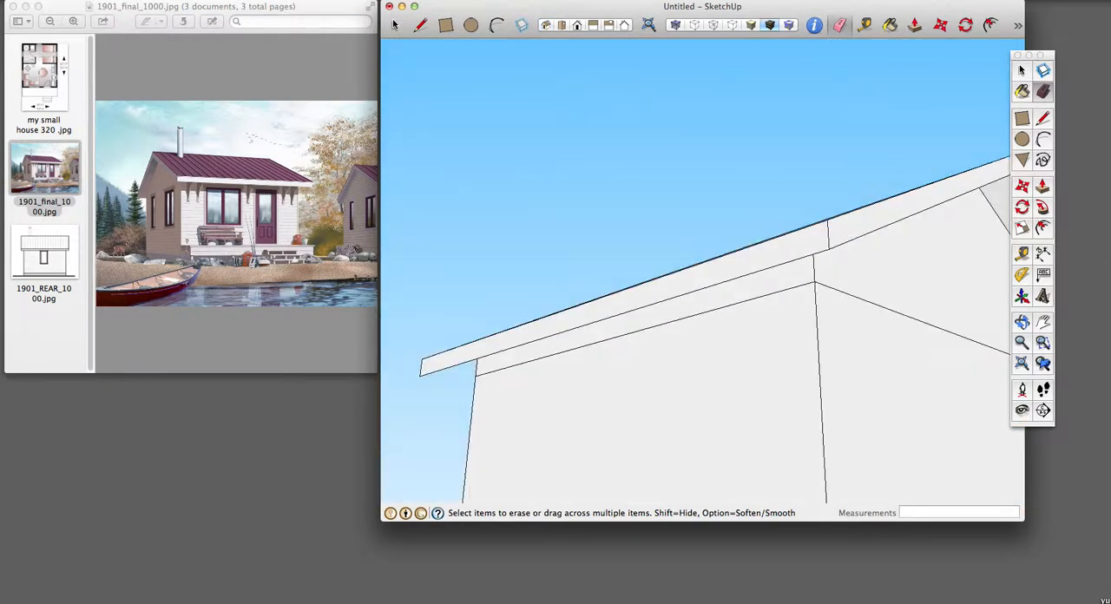
left_click(1023, 363)
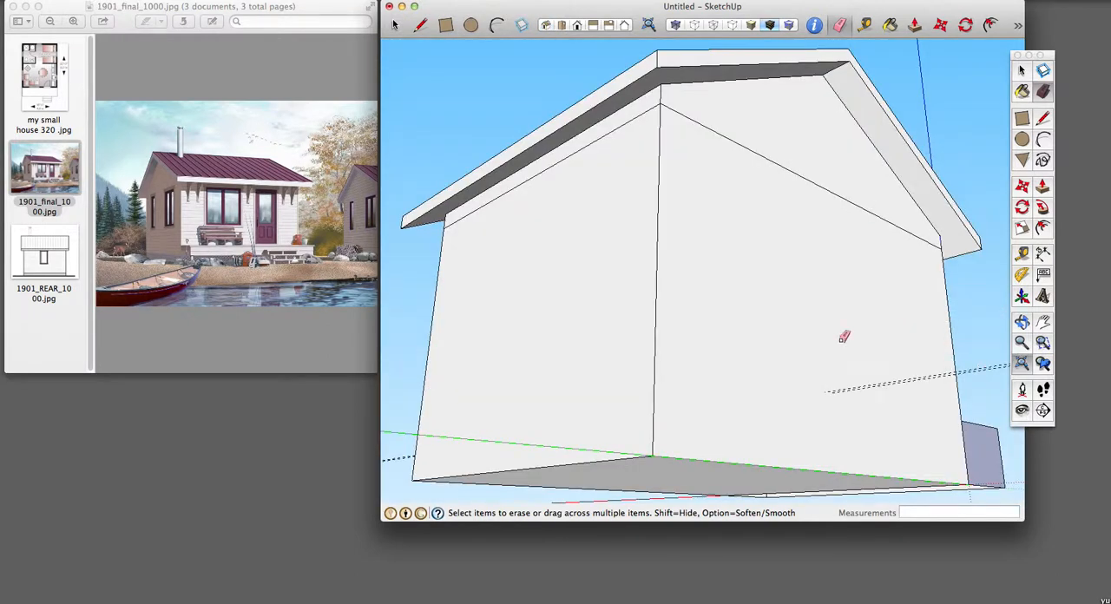
key("o")
left_click_drag(923, 322, 521, 391)
left_click_drag(675, 331, 633, 308)
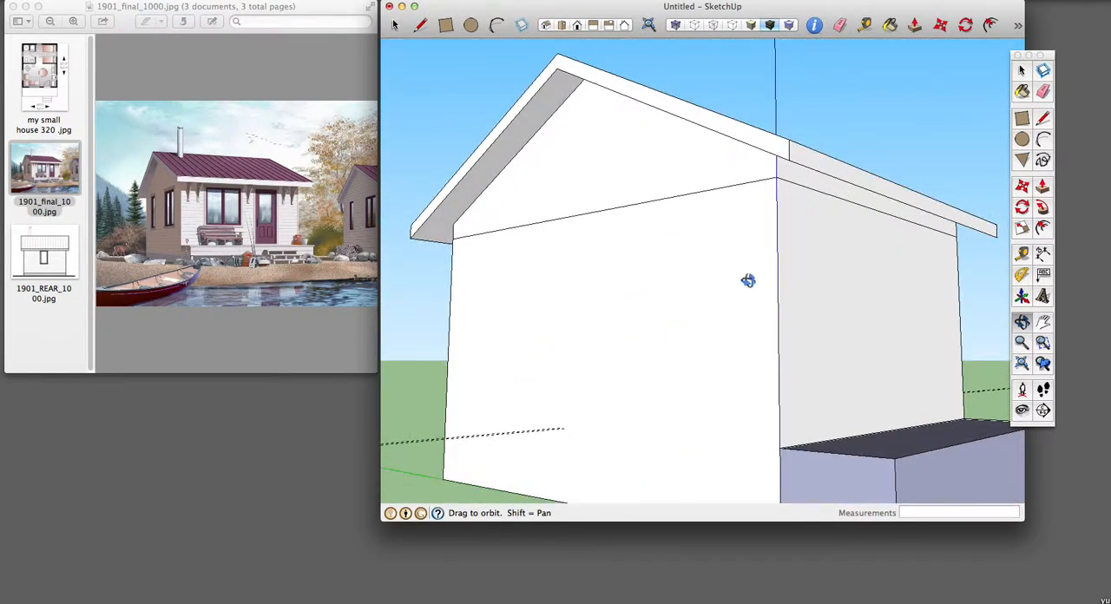
left_click_drag(876, 294, 849, 319)
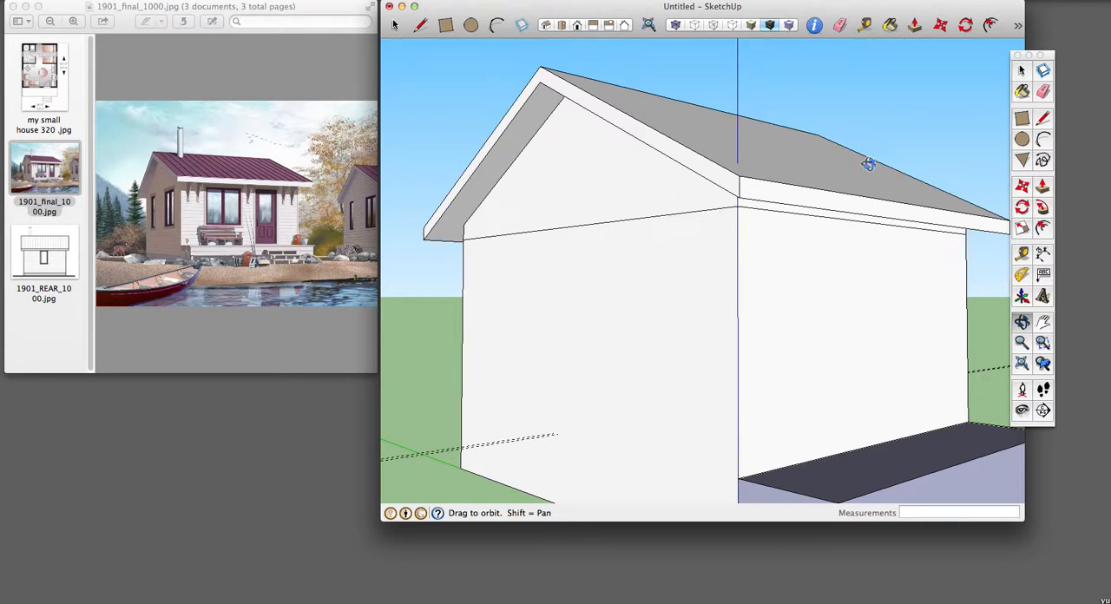
key("space")
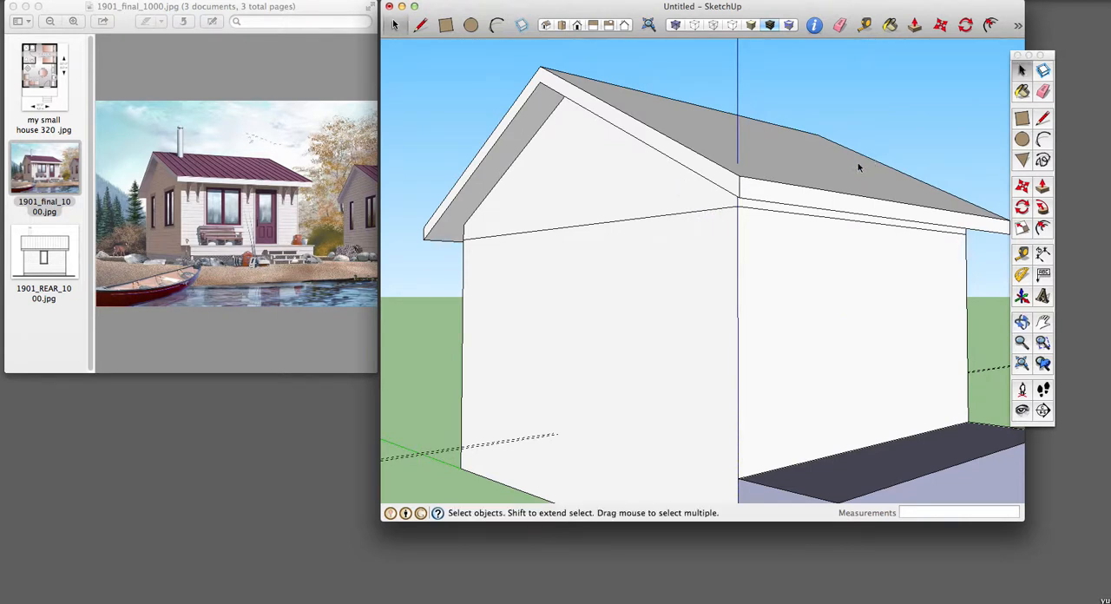
triple_click(807, 162)
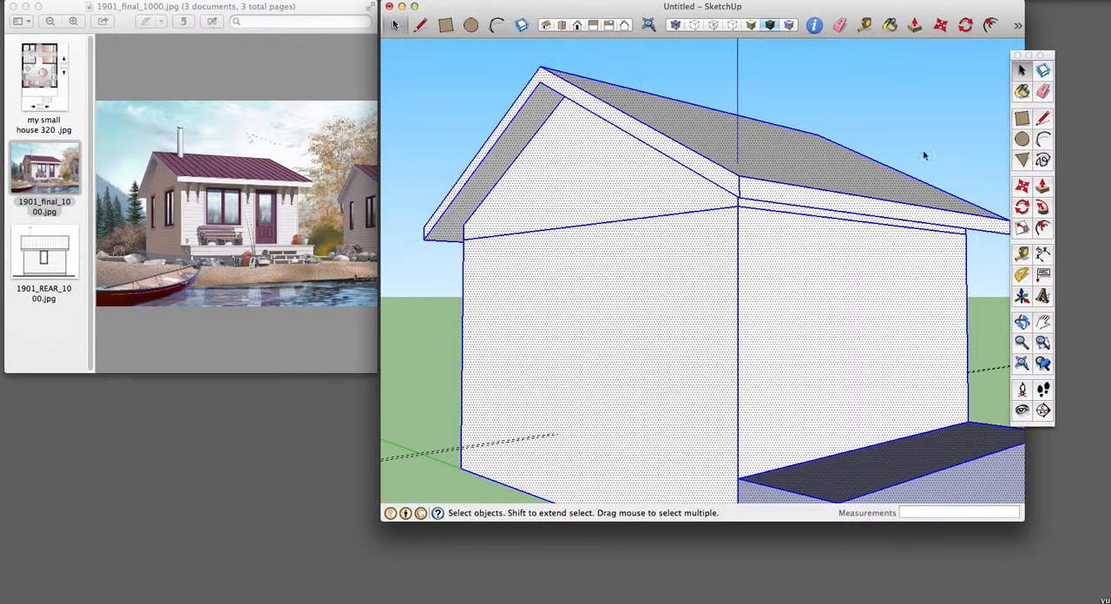
left_click(963, 119)
left_click(775, 158)
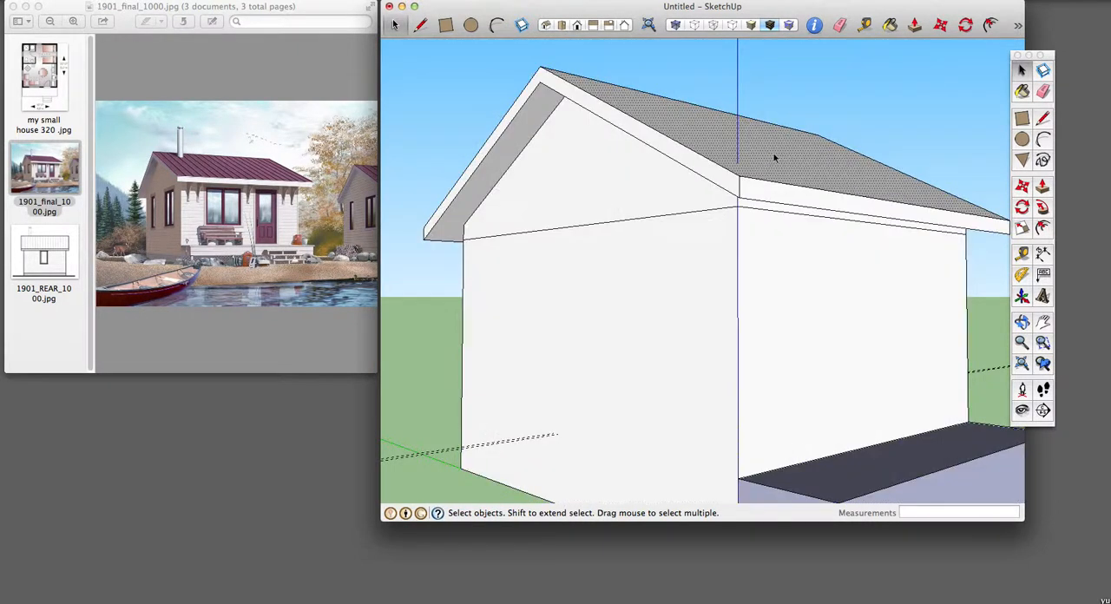
left_click(913, 110)
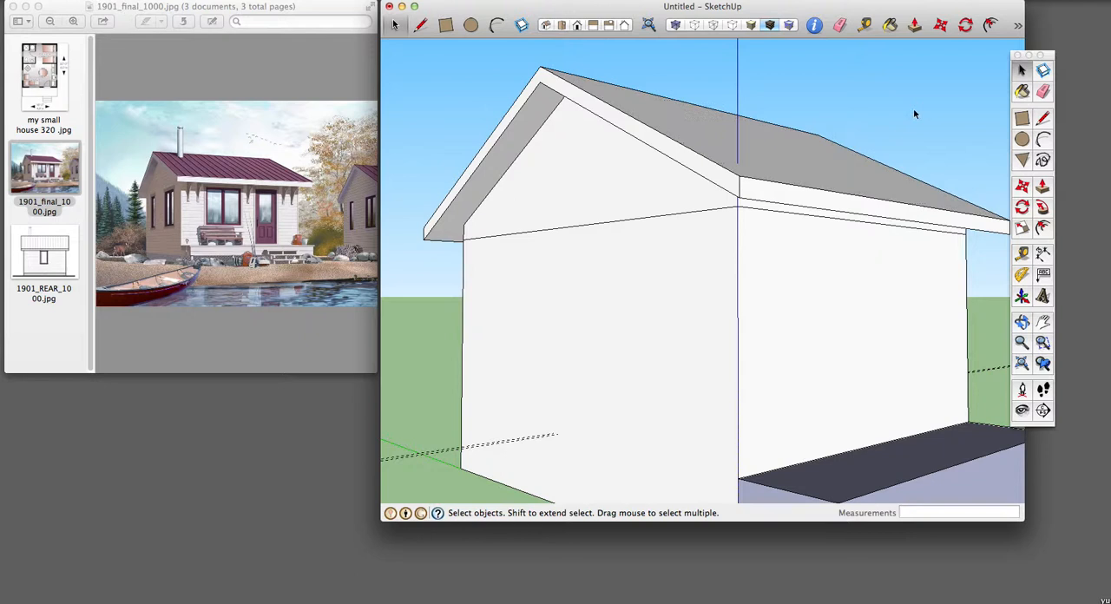
Step: Select the porch-side roof slope with its edges, plus the near gable fascia, the porch-side eave fascia and the rear slope's underside
left_click(825, 168)
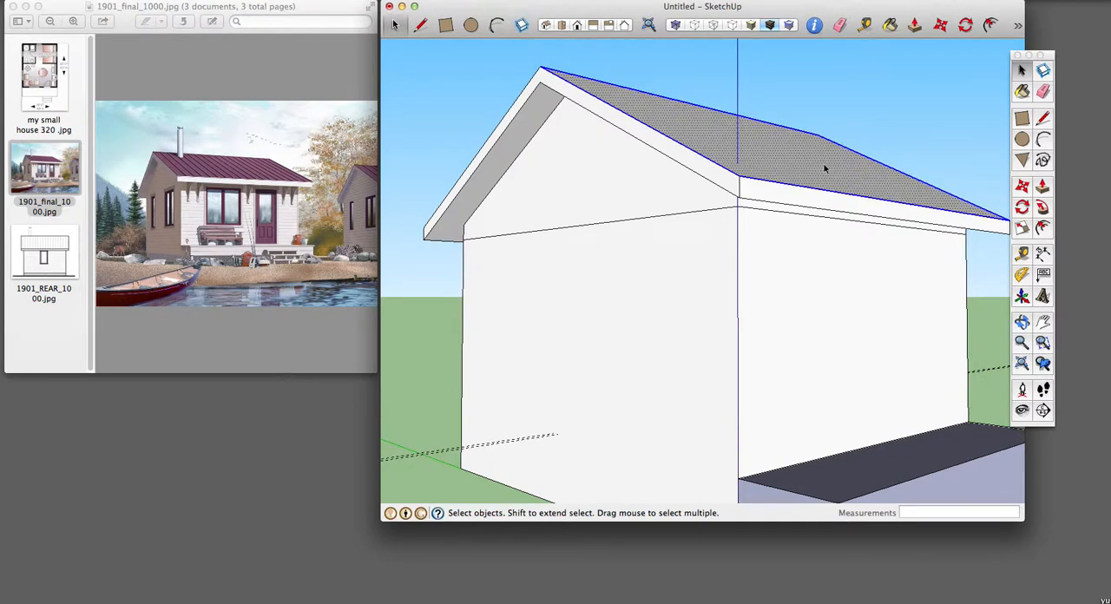
left_click(649, 139, "shift")
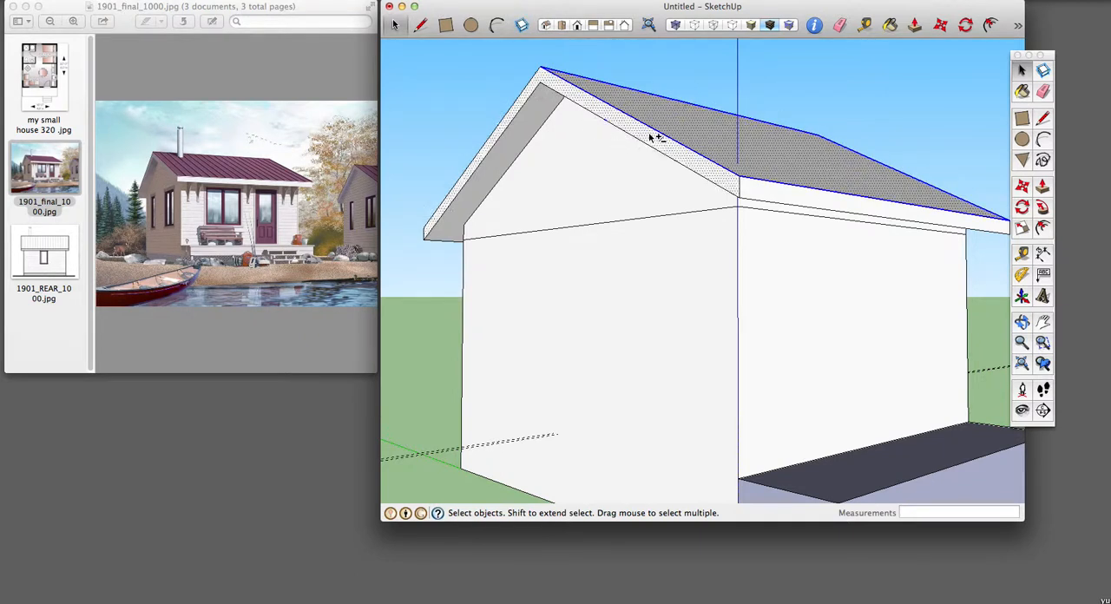
left_click(796, 197, "shift")
left_click(542, 114, "shift")
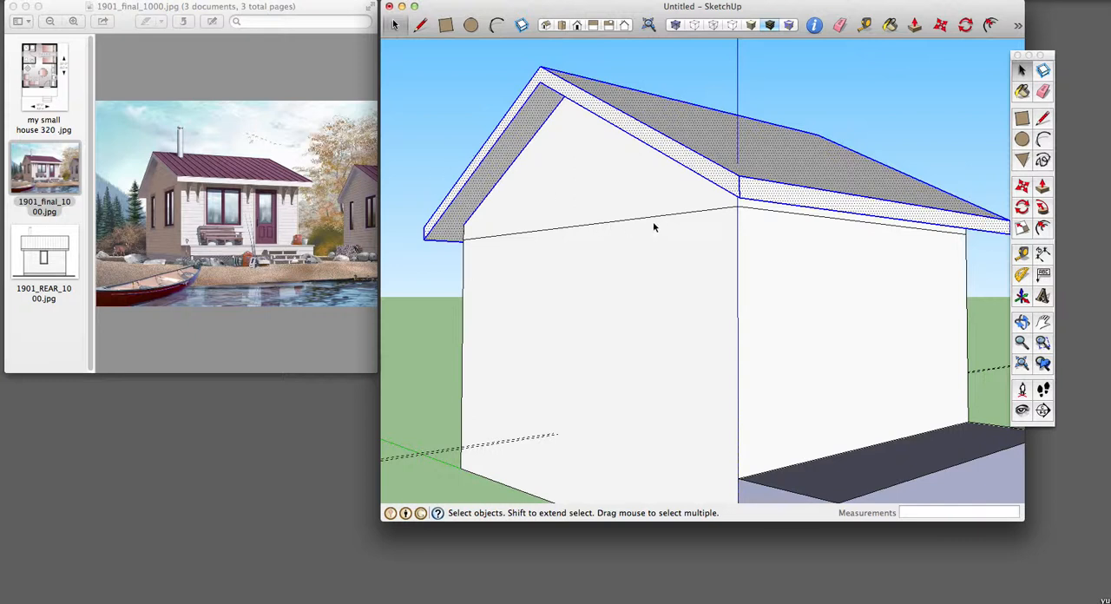
Step: Add the porch-side soffit, the near gable triangle and the narrow strip above the porch wall to the selection
middle_click_drag(625, 221, 811, 181)
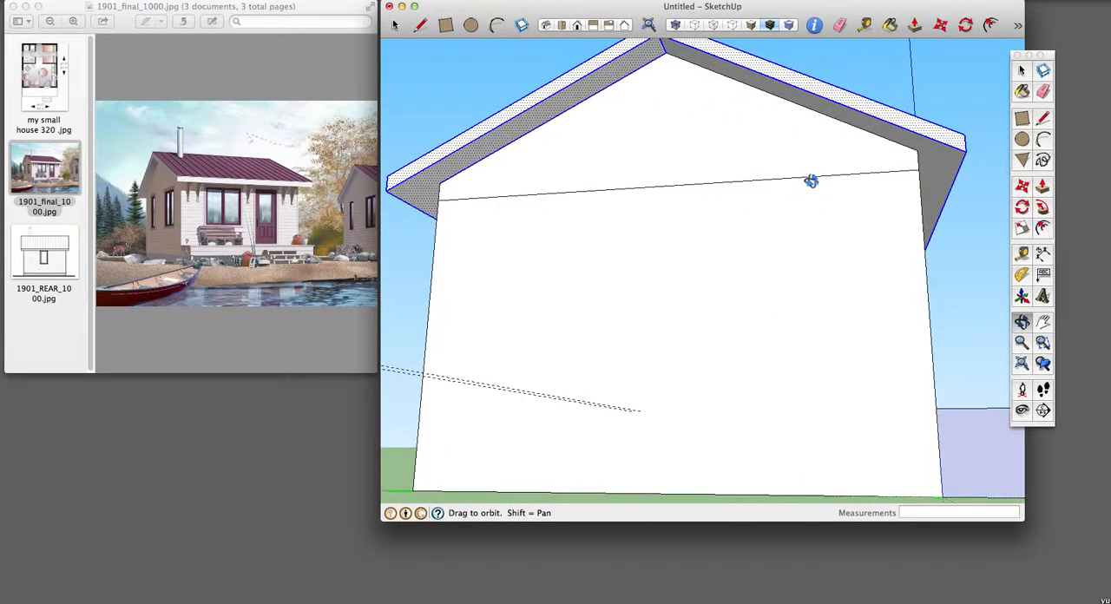
left_click(935, 156, "shift")
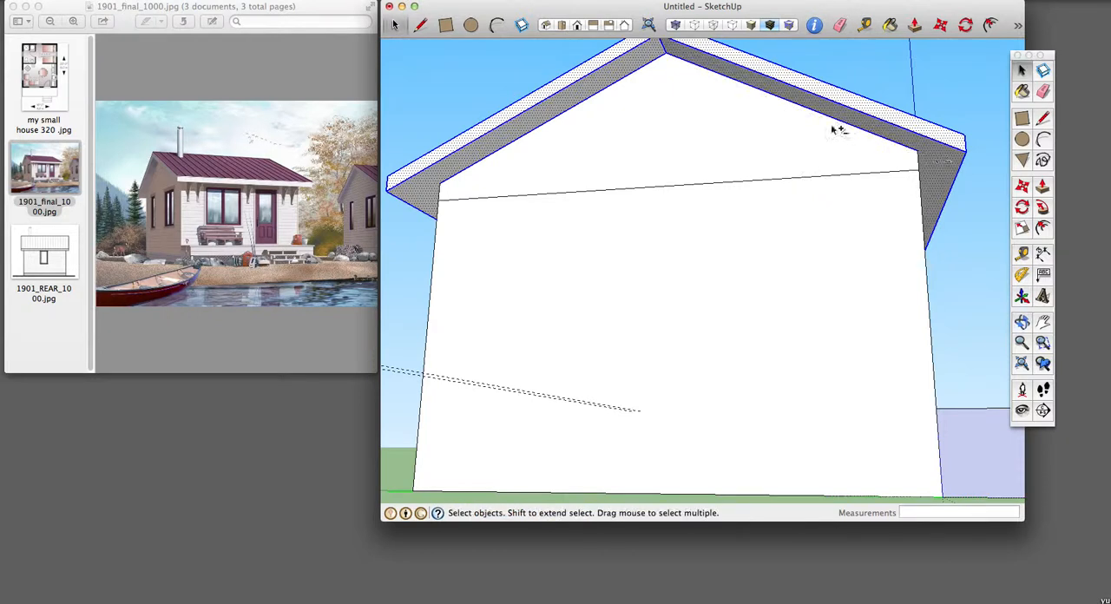
left_click(737, 138, "shift")
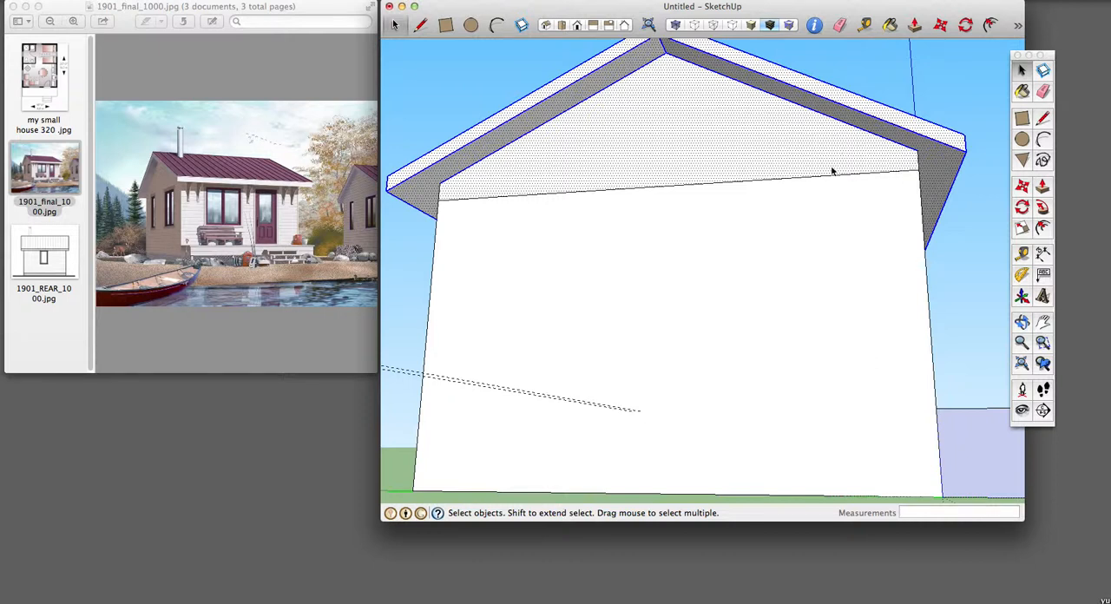
middle_click_drag(862, 213, 654, 193)
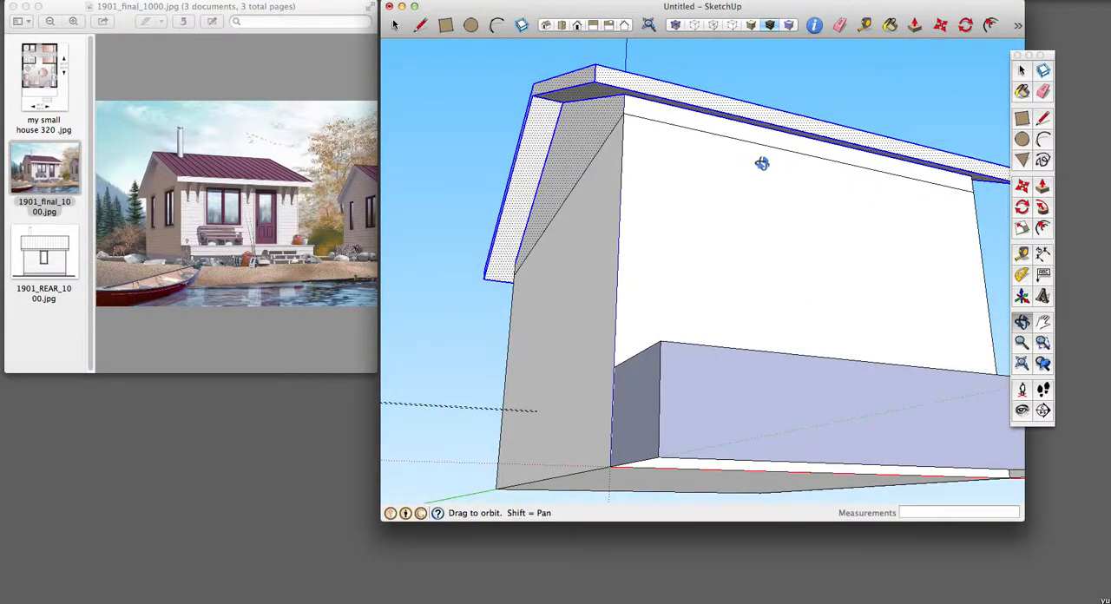
key("space")
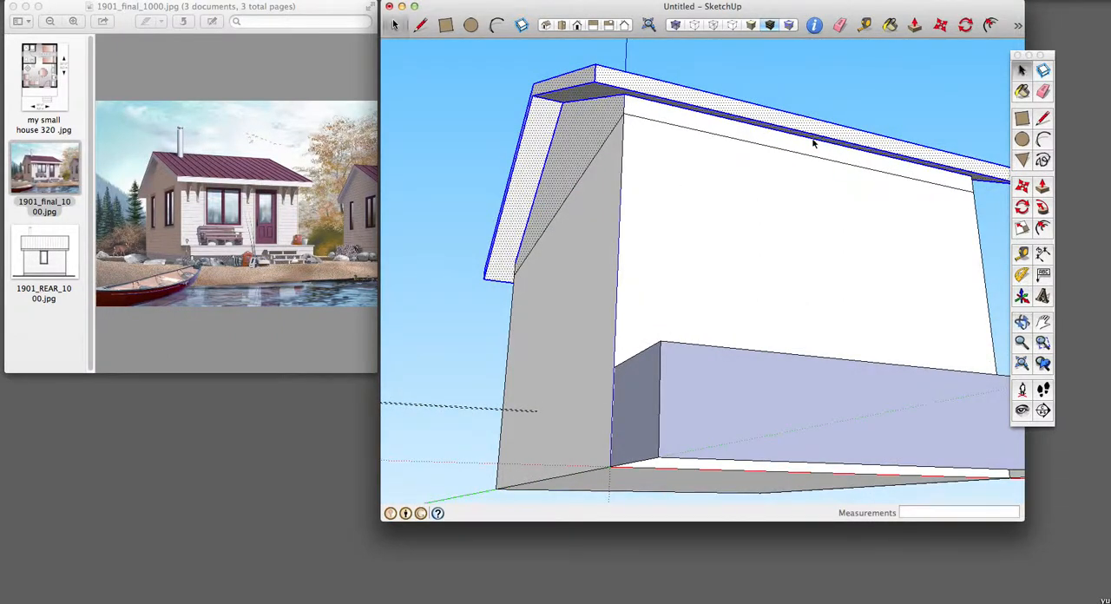
left_click(817, 153)
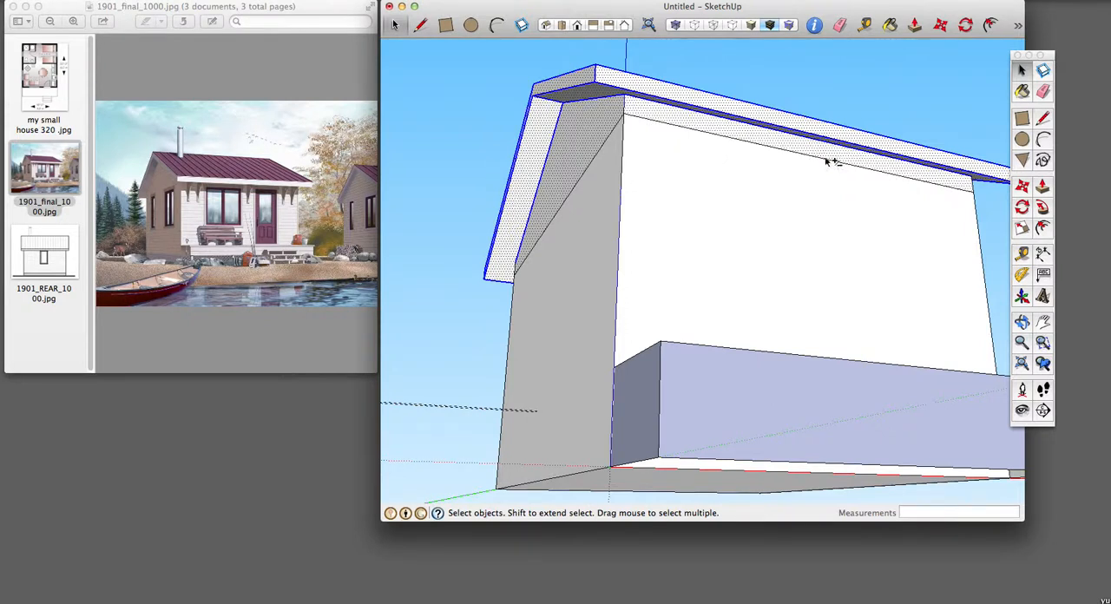
Step: Add the opposite gable's triangular wall face above the wall line to the roof selection
key("o")
left_click_drag(967, 216, 616, 229)
mouse_move(946, 154)
left_mouse_down()
mouse_move(862, 130)
mouse_move(930, 140)
left_mouse_up()
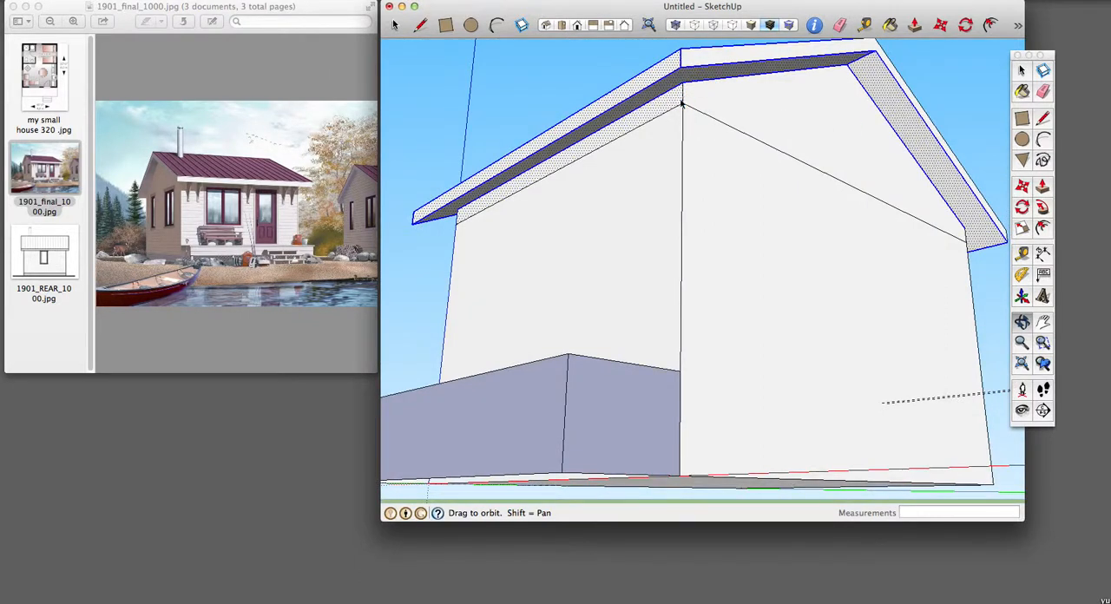
key("space")
left_click(787, 105, "shift")
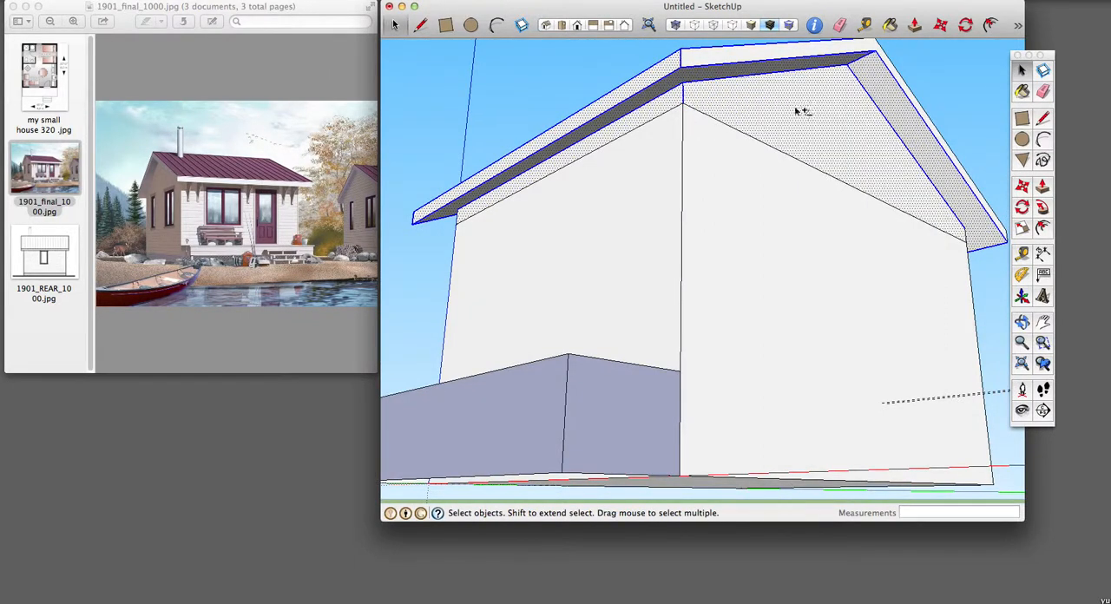
Step: Add the strip above the rear wall, the rear eave fascia, the far gable fascia and the rear roof slope to the selection
key("o")
left_click_drag(972, 228, 721, 168)
key("space")
left_click(772, 118, "shift")
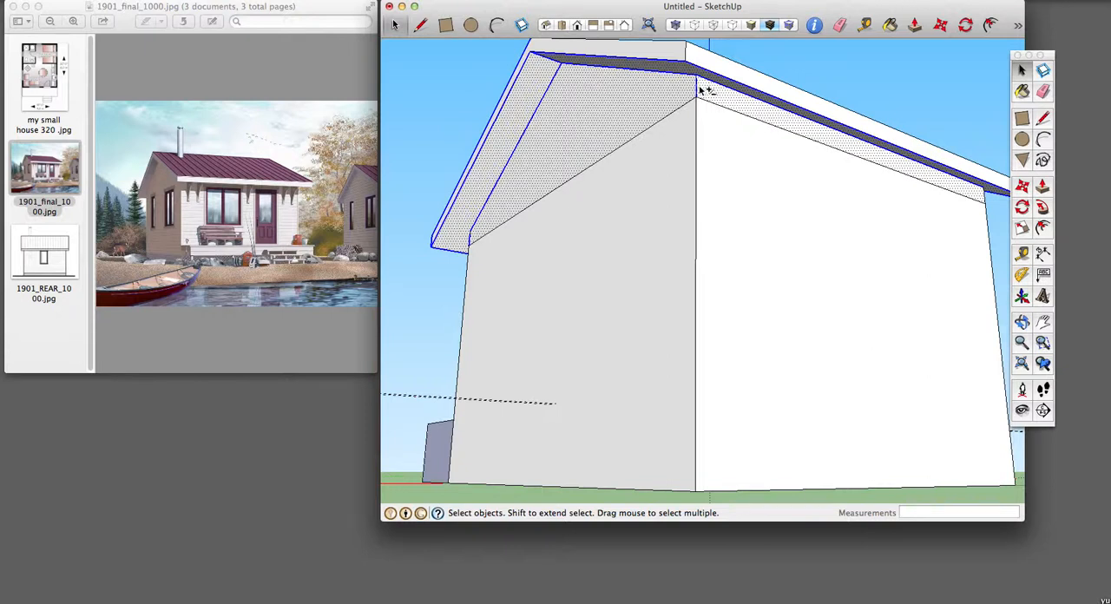
left_click(749, 76, "shift")
left_click(652, 52, "shift")
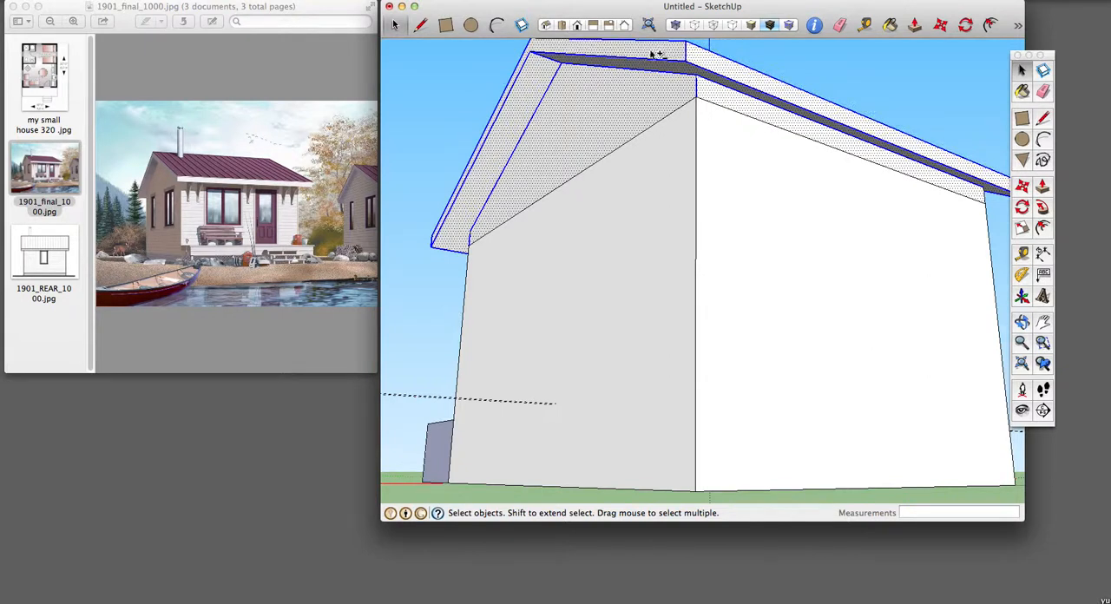
key("o")
left_click_drag(897, 100, 764, 183)
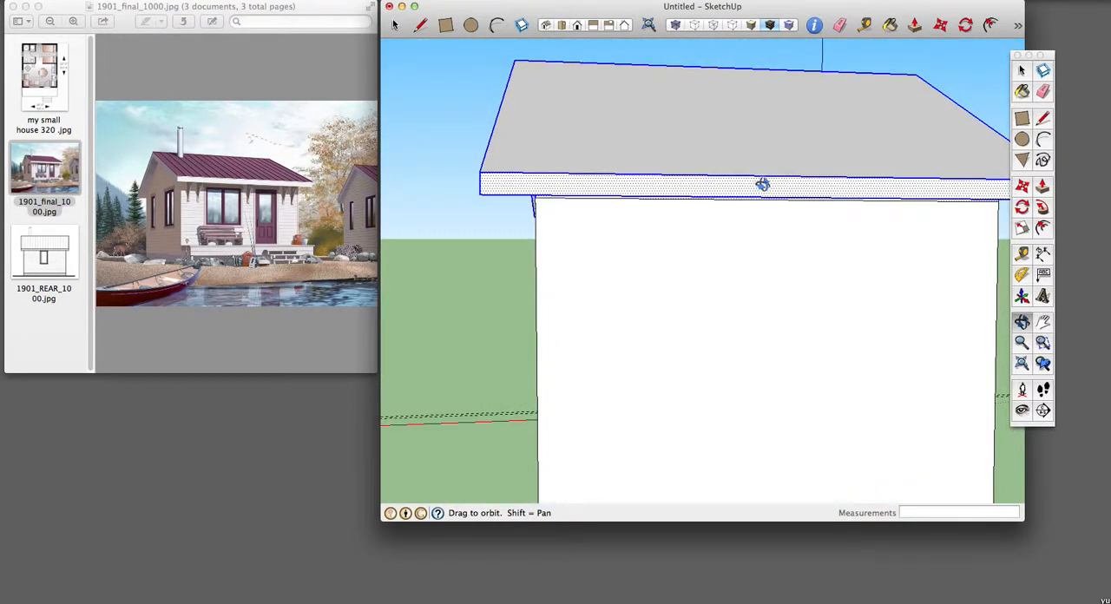
key("space")
left_click(807, 137)
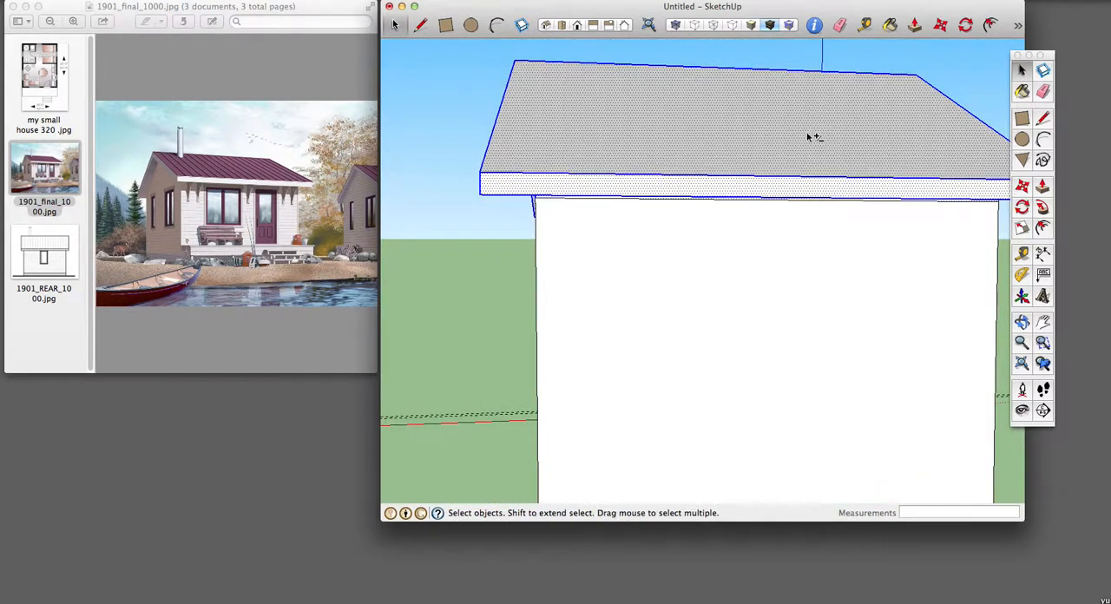
Step: Check the roof selection from all sides of the house and make the selected geometry a group
key("o")
left_click_drag(903, 280, 698, 221)
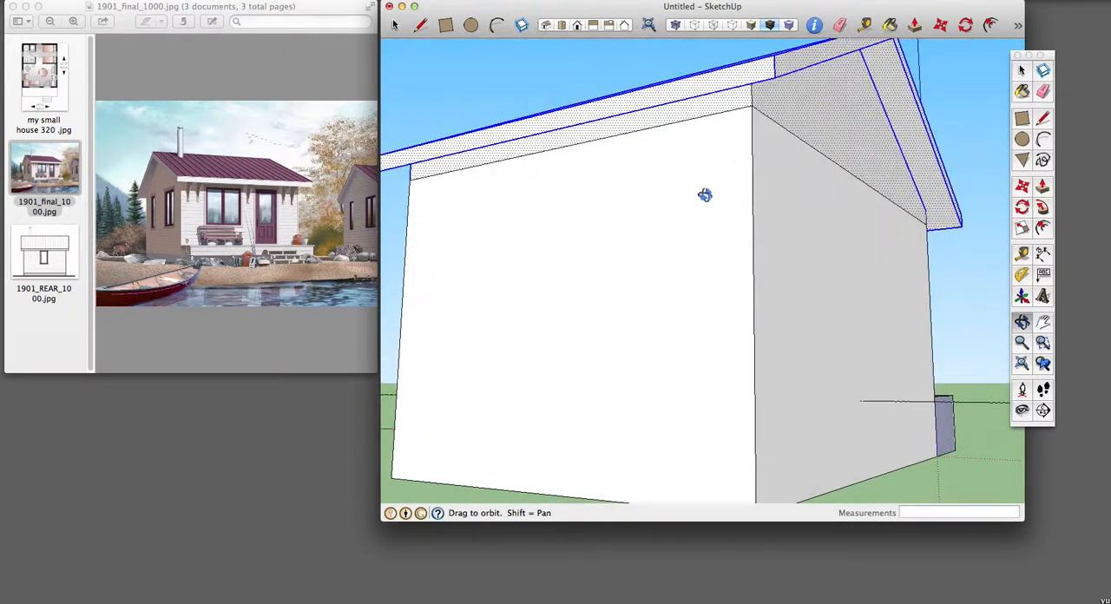
key("space")
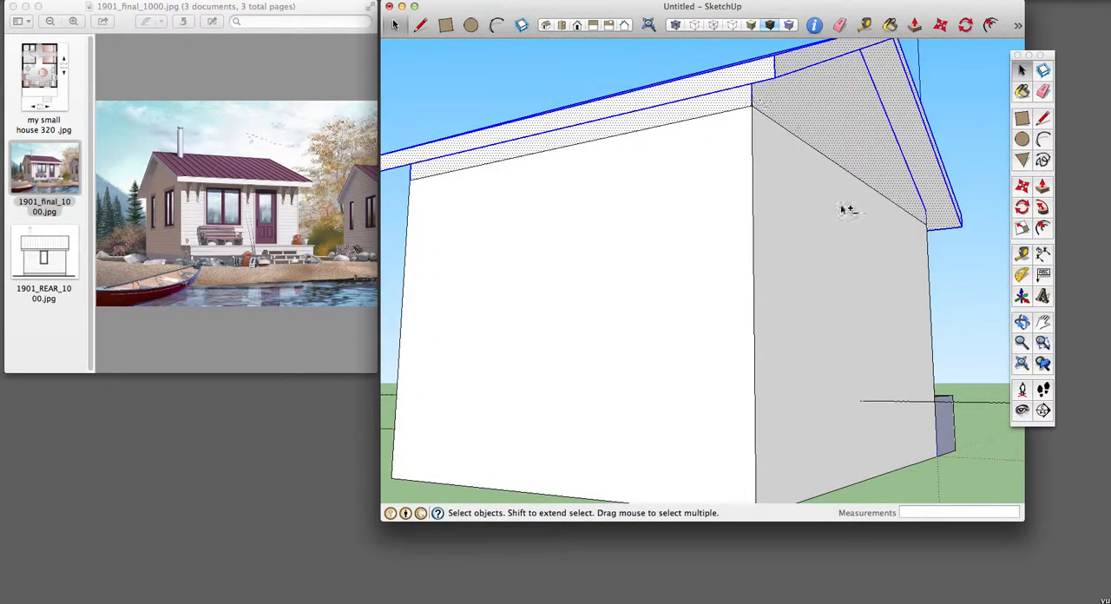
key("o")
left_click_drag(895, 231, 556, 178)
left_click_drag(890, 211, 861, 154)
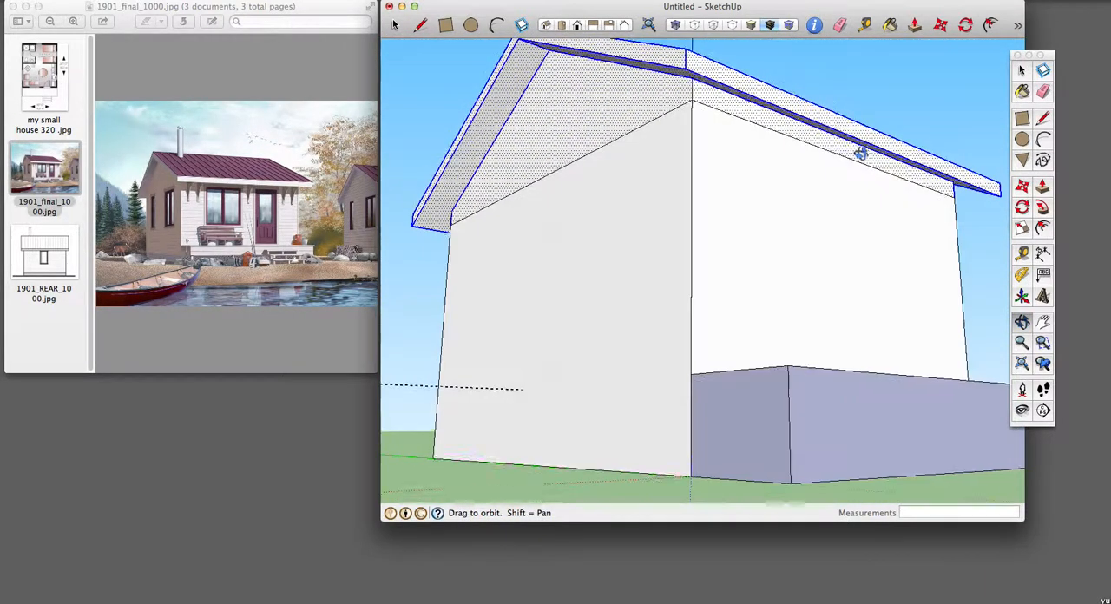
key("space")
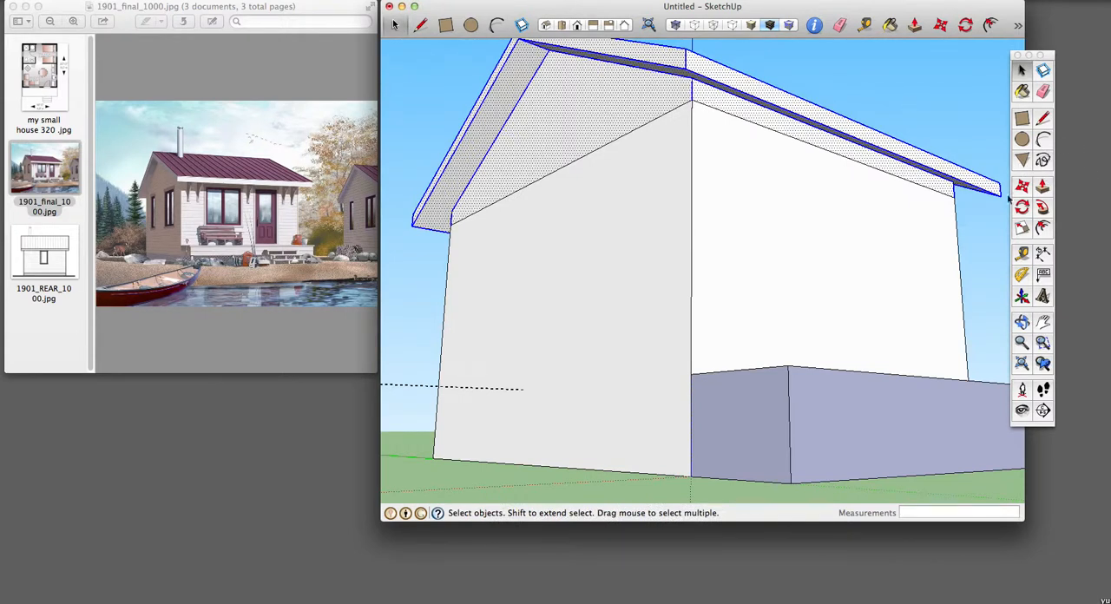
right_click(868, 137)
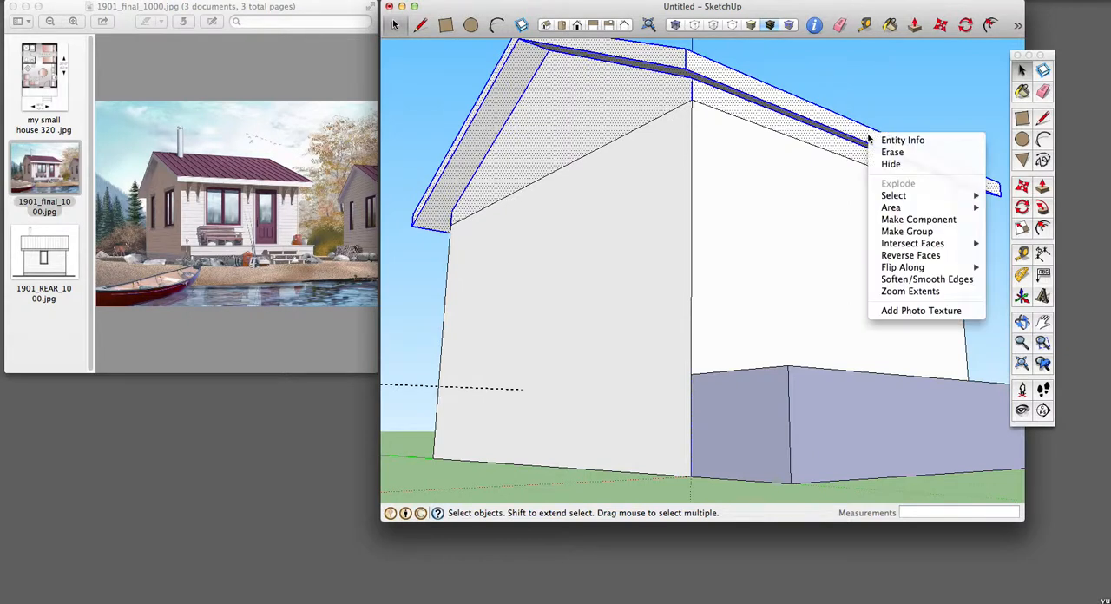
left_click(924, 233)
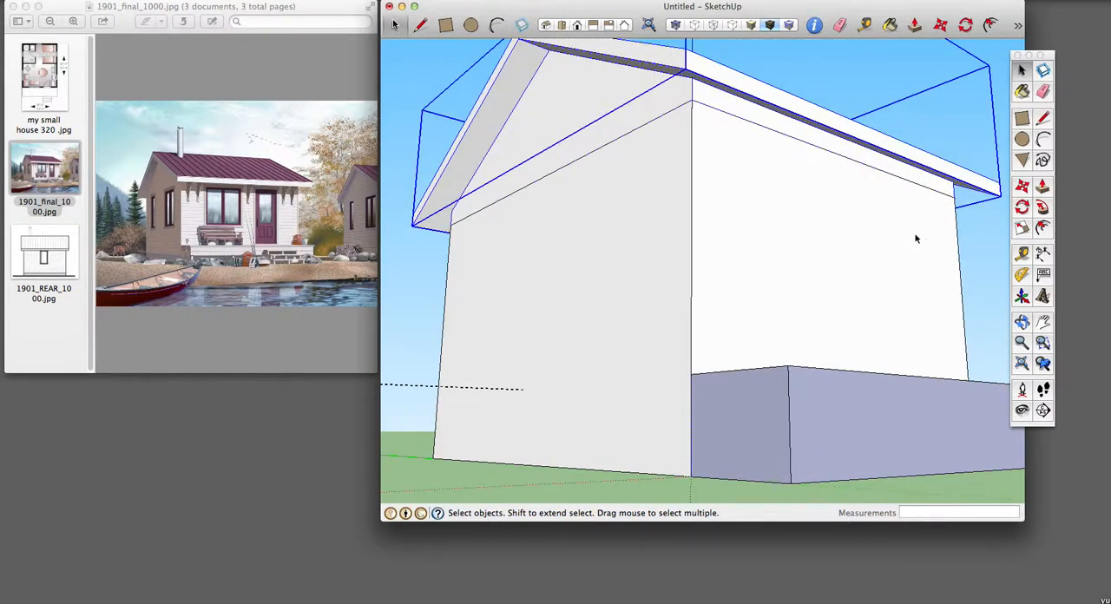
Step: Hide the roof group and view the open walls and rooms from above
right_click(544, 104)
left_click(560, 130)
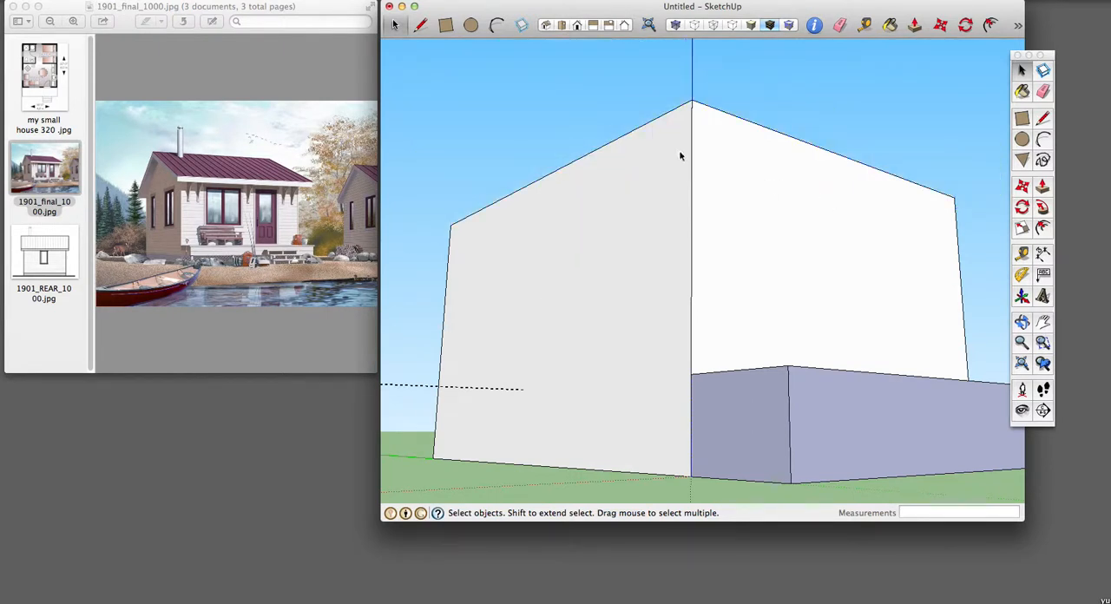
key("o")
left_click_drag(803, 133, 687, 312)
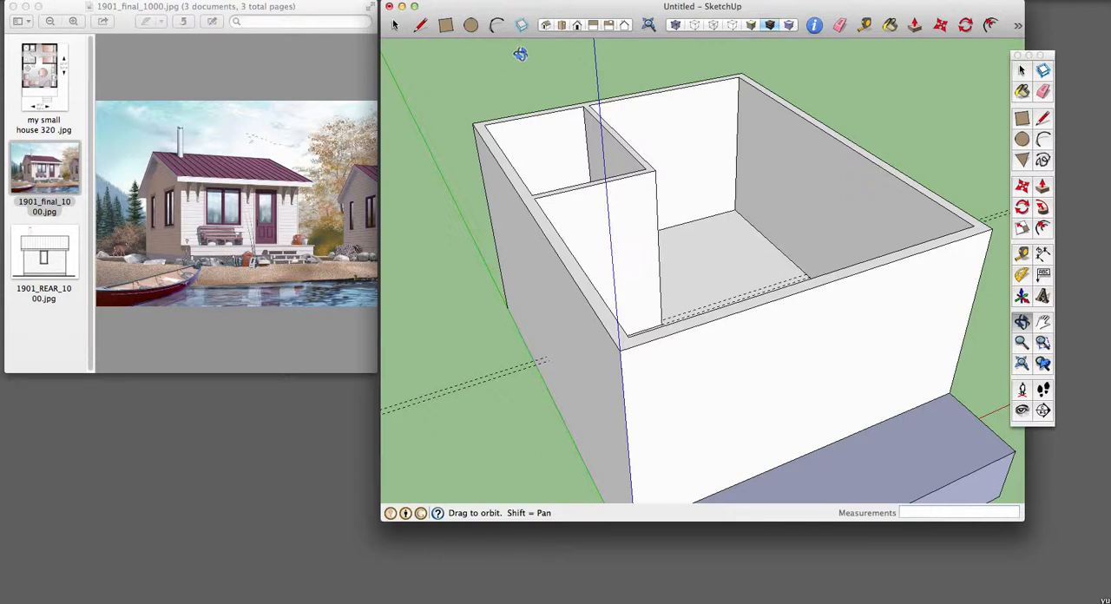
key("space")
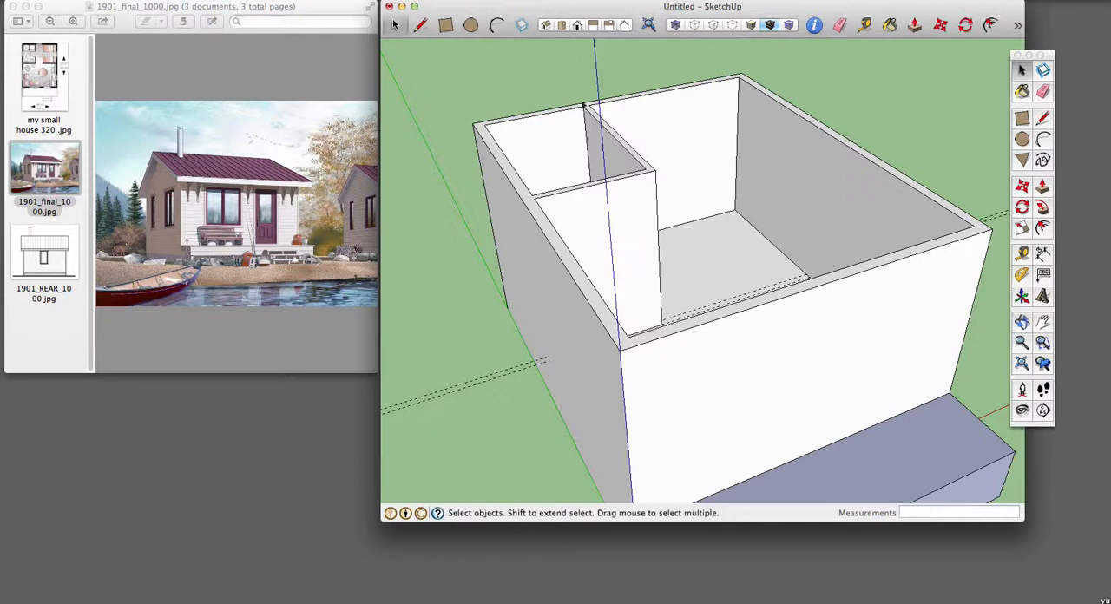
Step: Unhide the roof group so that it covers the house walls and rooms again
left_click(115, 2)
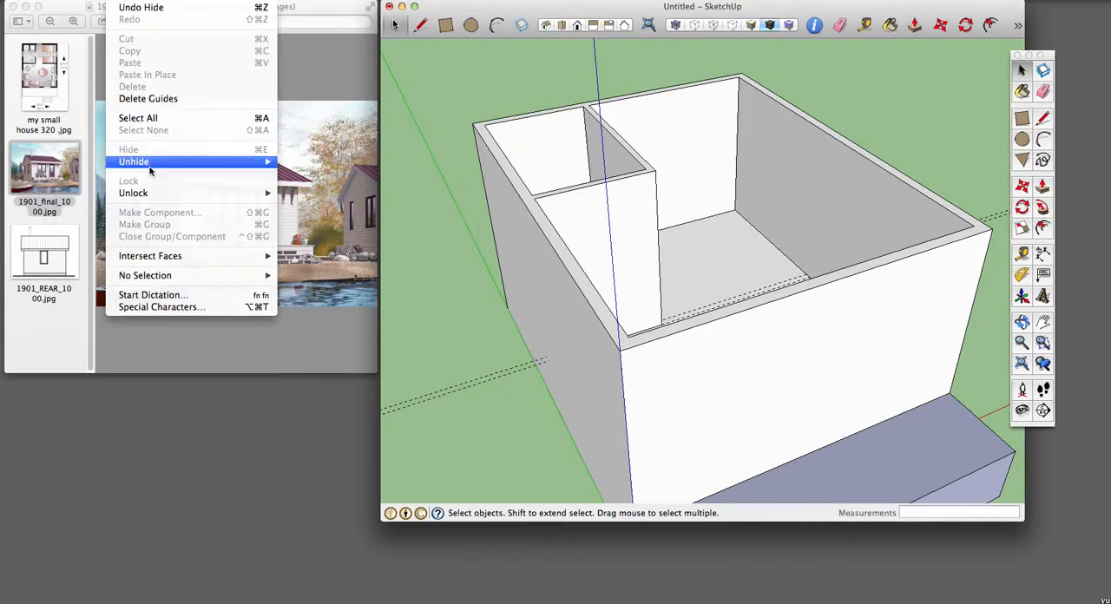
mouse_move(148, 166)
left_click(293, 176)
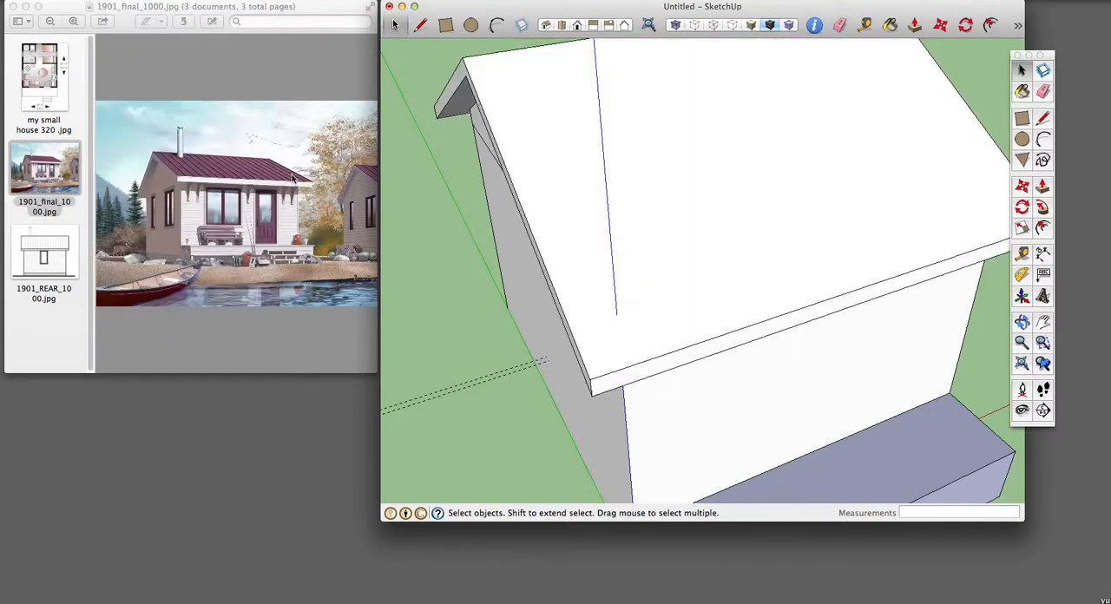
left_click(106, 0)
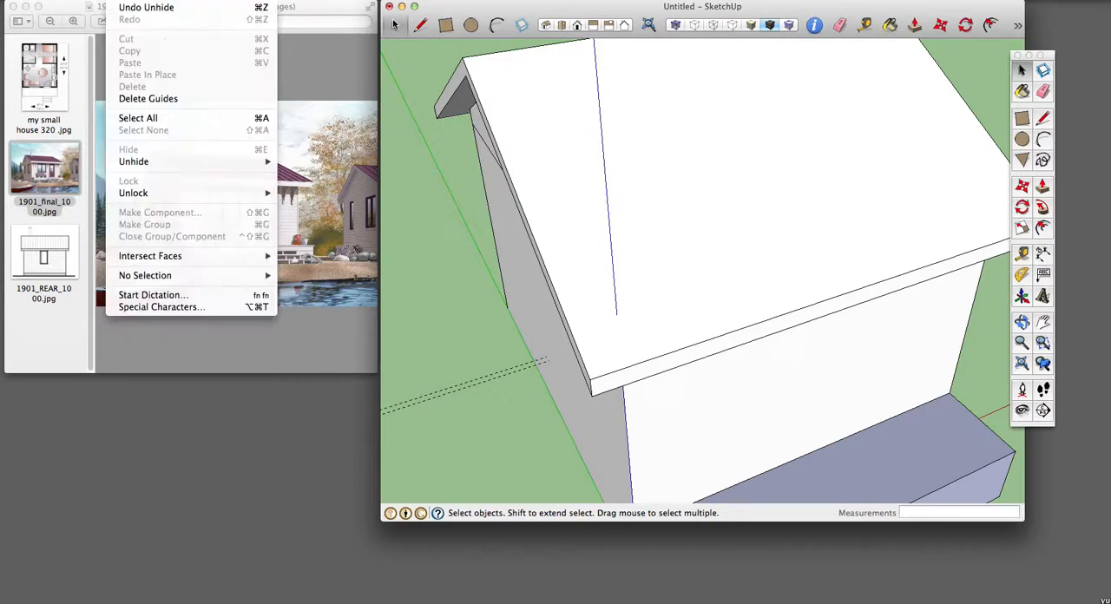
mouse_move(131, 162)
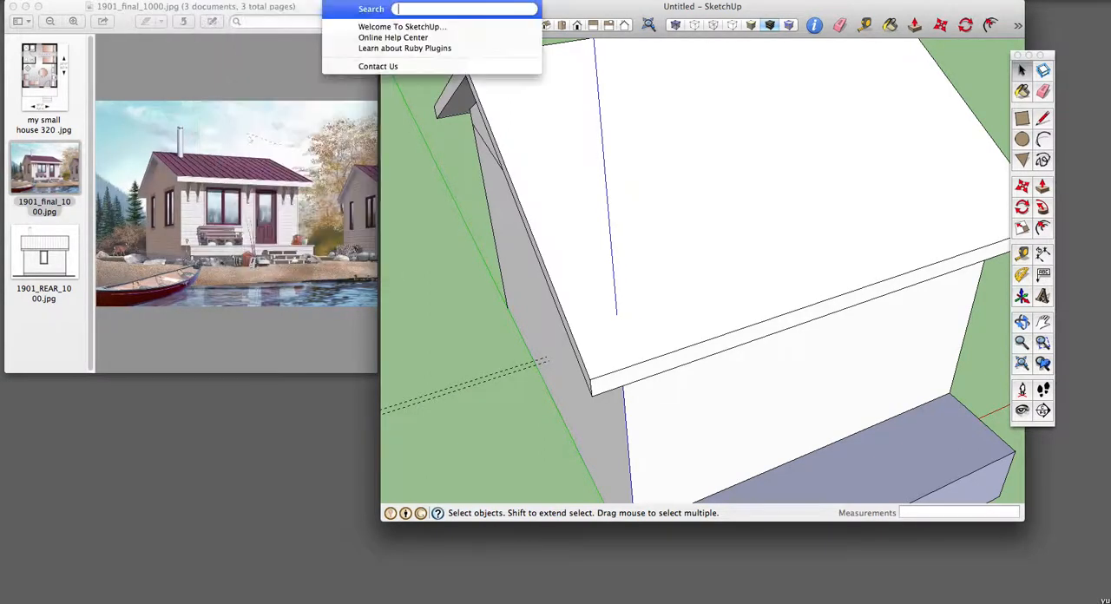
left_click(164, 88)
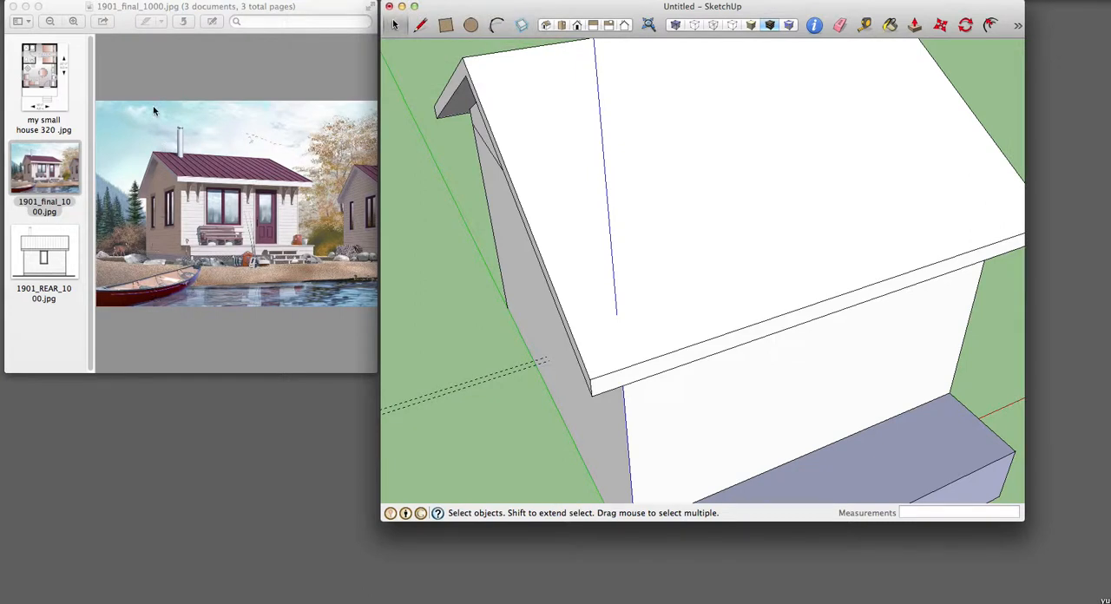
left_click(135, 0)
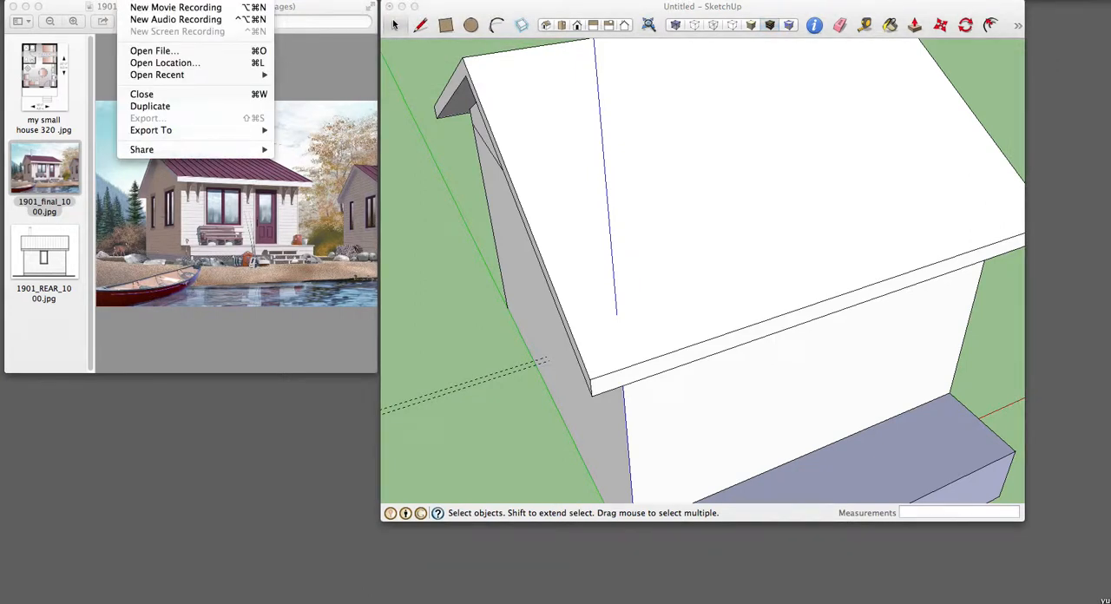
left_click(437, 229)
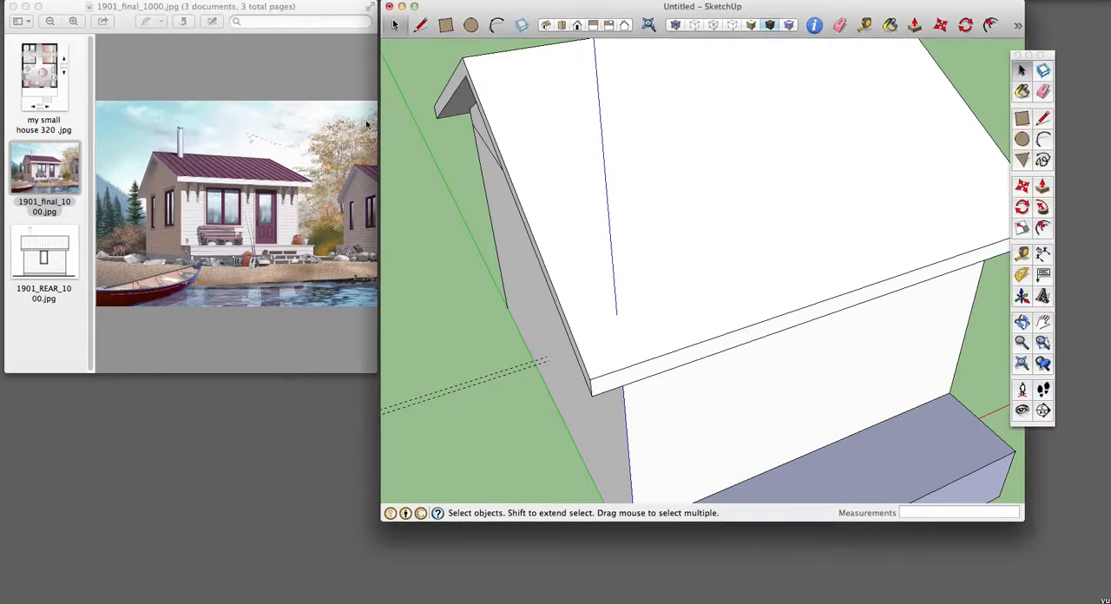
left_click(123, 2)
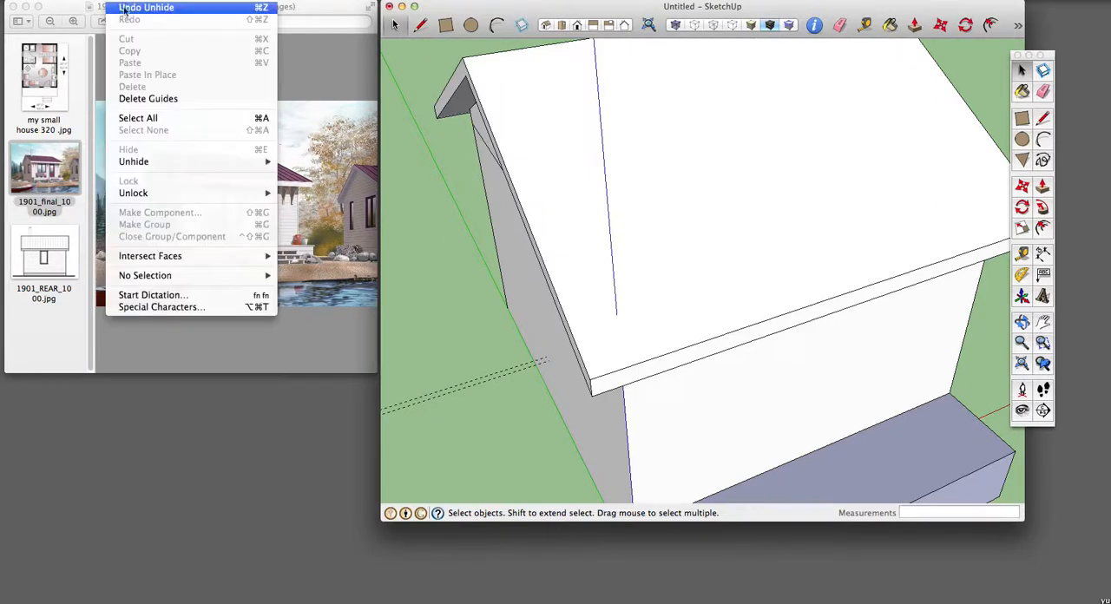
Step: Select the roof group and hide it to expose the open walls and rooms
left_click(687, 216)
left_click(682, 215)
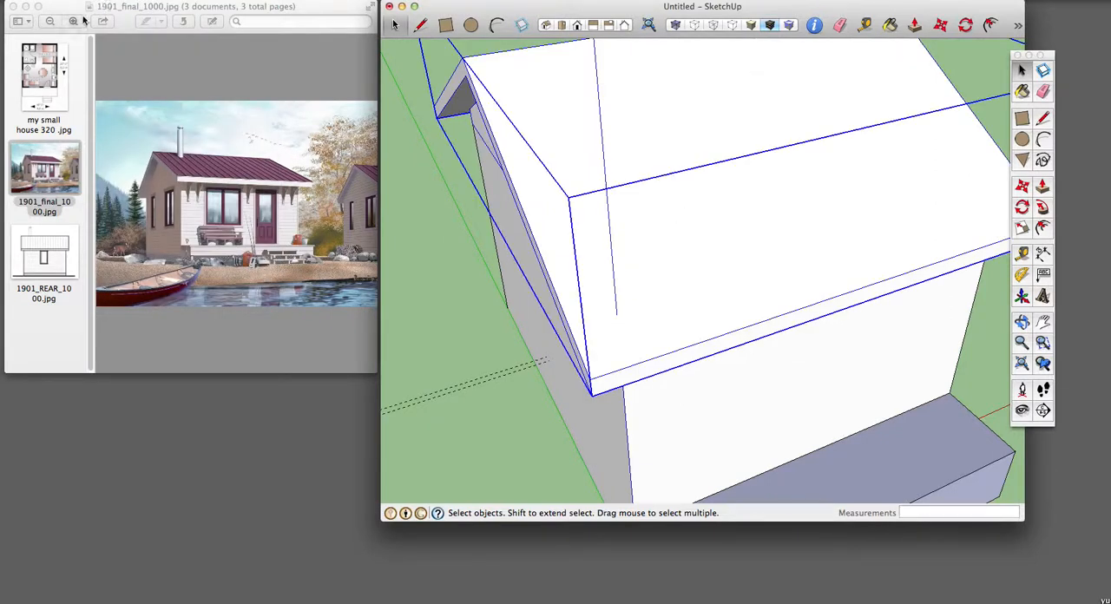
left_click(122, 2)
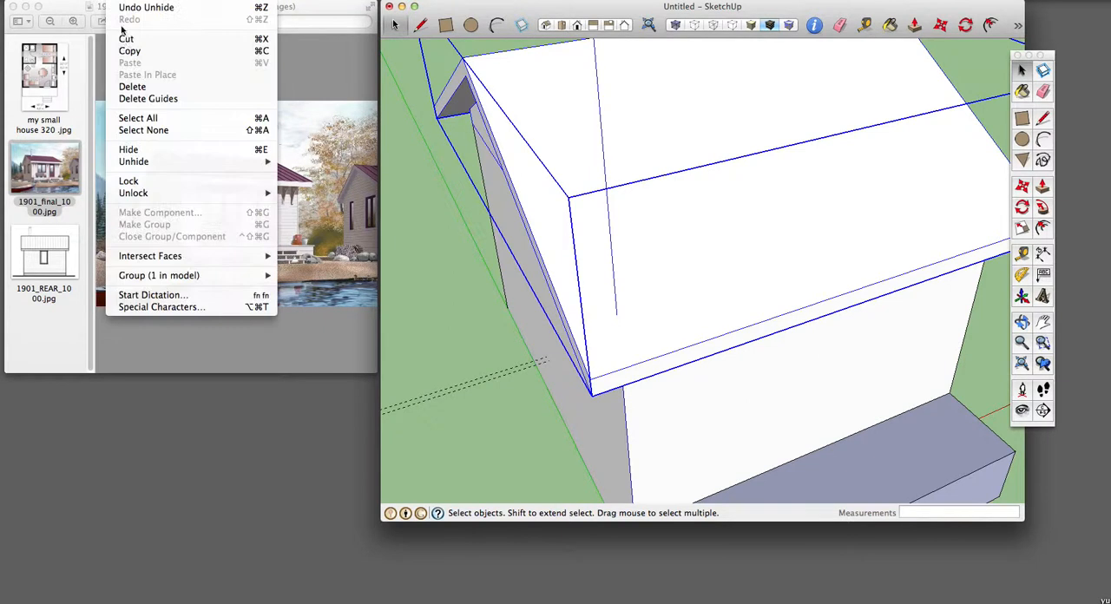
left_click(130, 150)
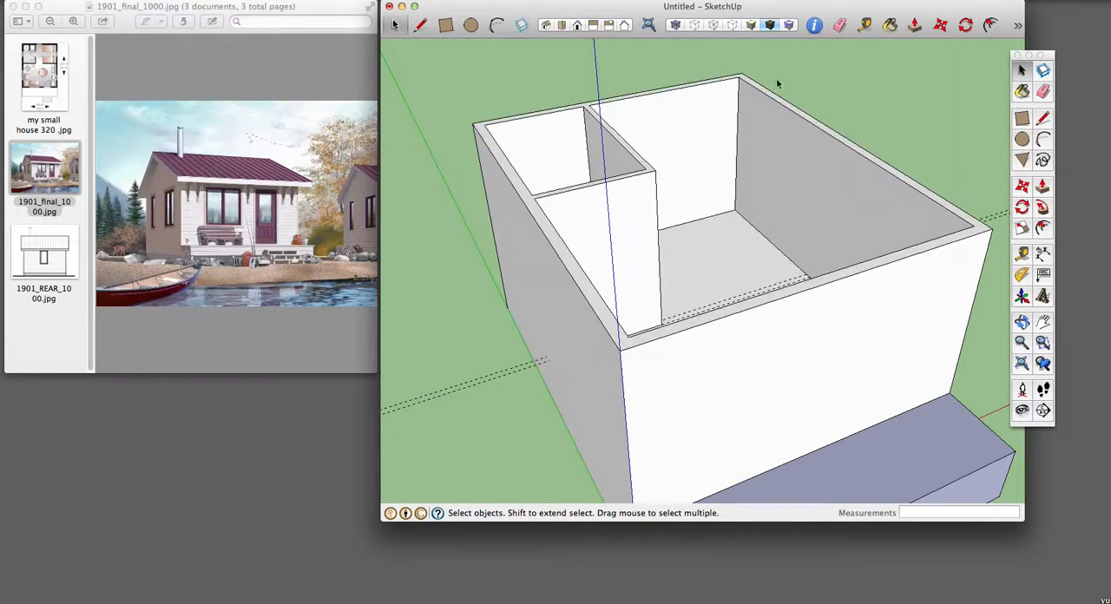